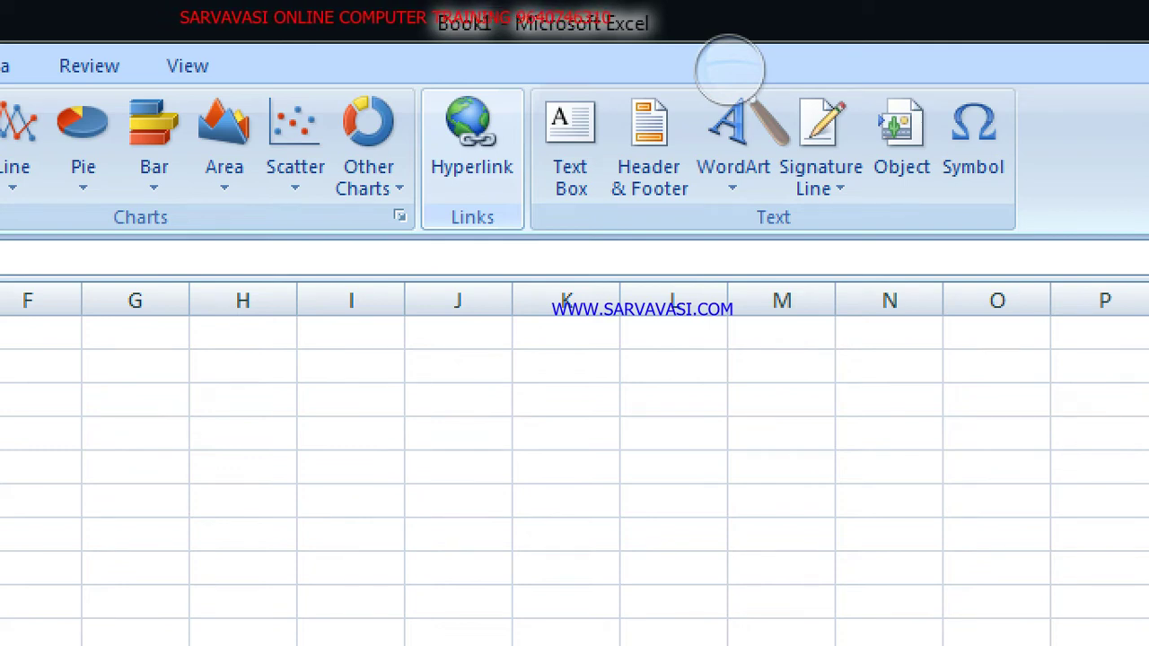
# Step: Click into the blank sheet and select cell G8
pyautogui.click(730, 72)
pyautogui.click(715, 90)
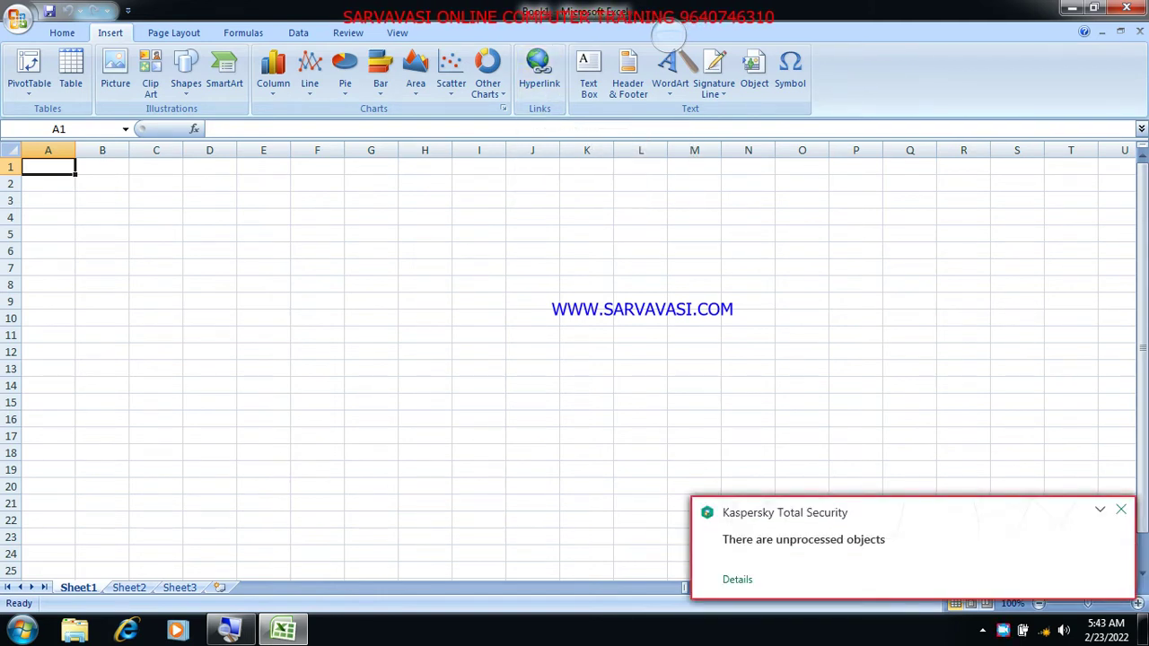
pyautogui.click(584, 318)
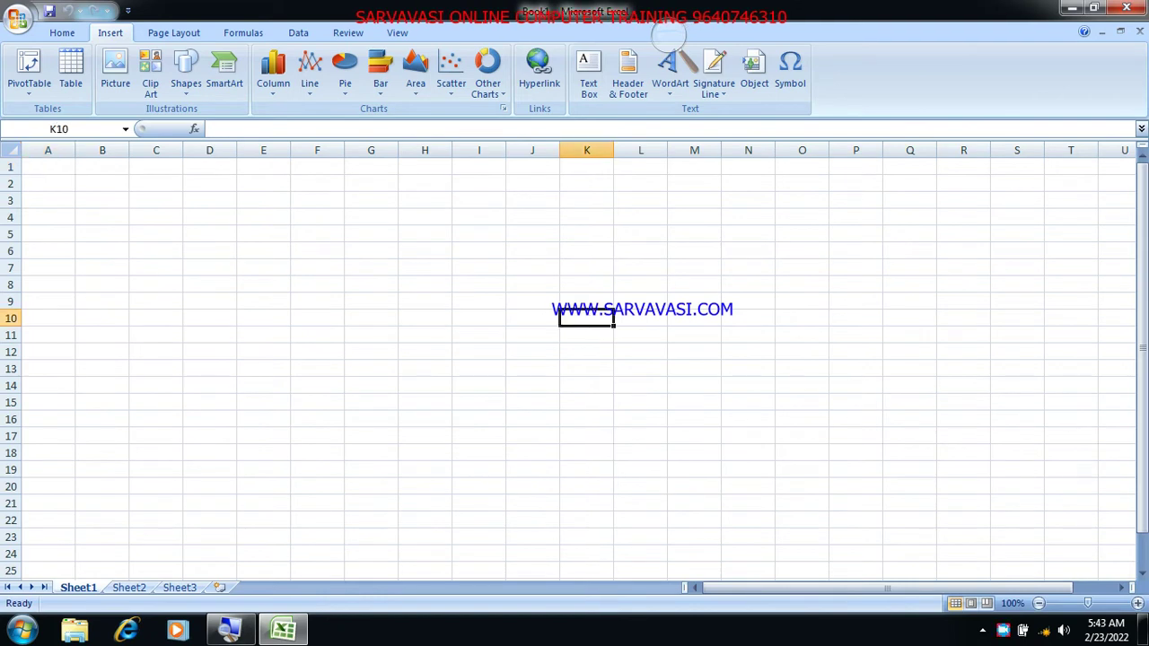
pyautogui.click(369, 283)
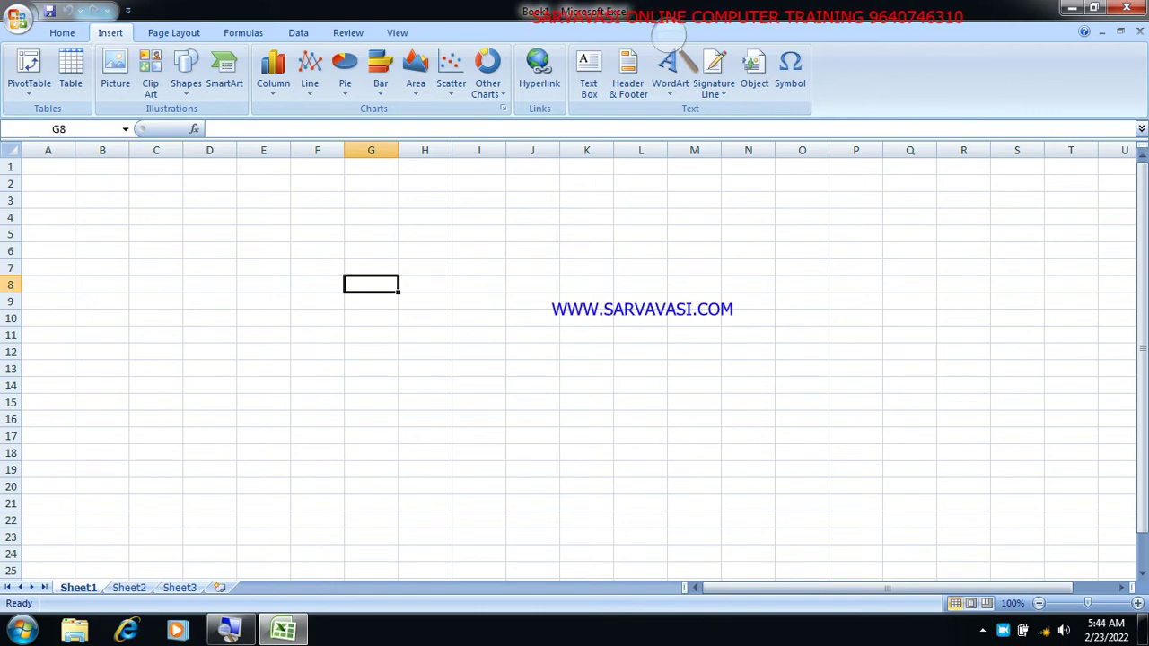
# Step: Move to cell E3, enter the word rose, and reselect E3
pyautogui.press('Up')
pyautogui.press('Up')
pyautogui.press('Up')
pyautogui.press('Up')
pyautogui.press('Up')
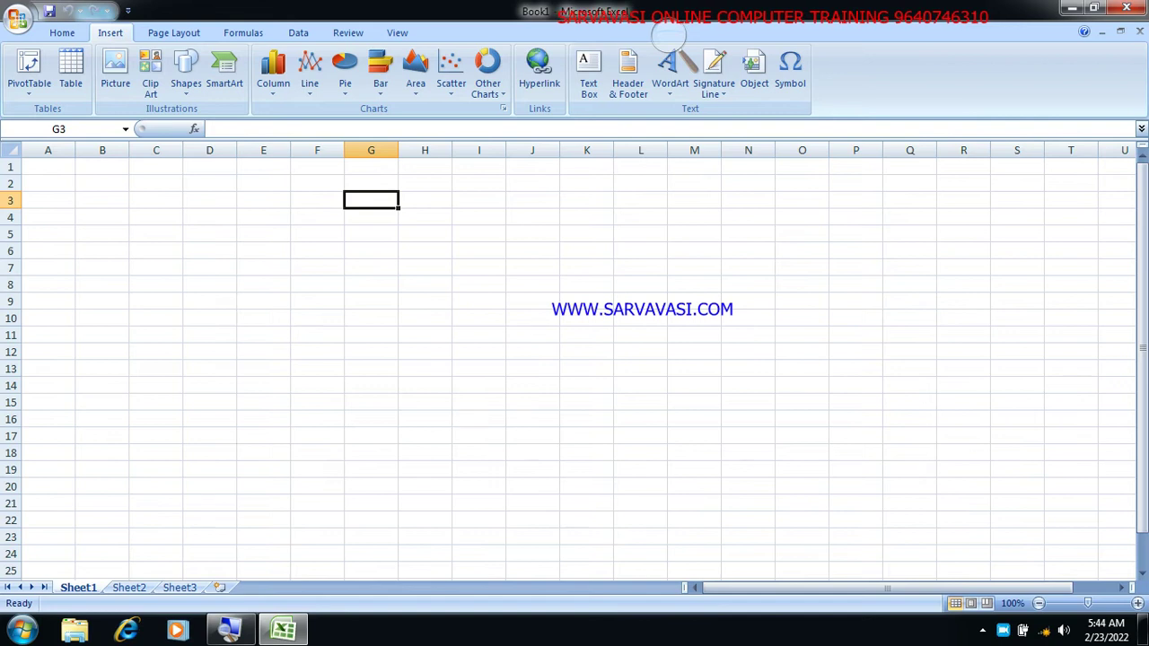
pyautogui.scroll(7, 574, 359)
pyautogui.scroll(6, 574, 359)
pyautogui.scroll(3, 574, 359)
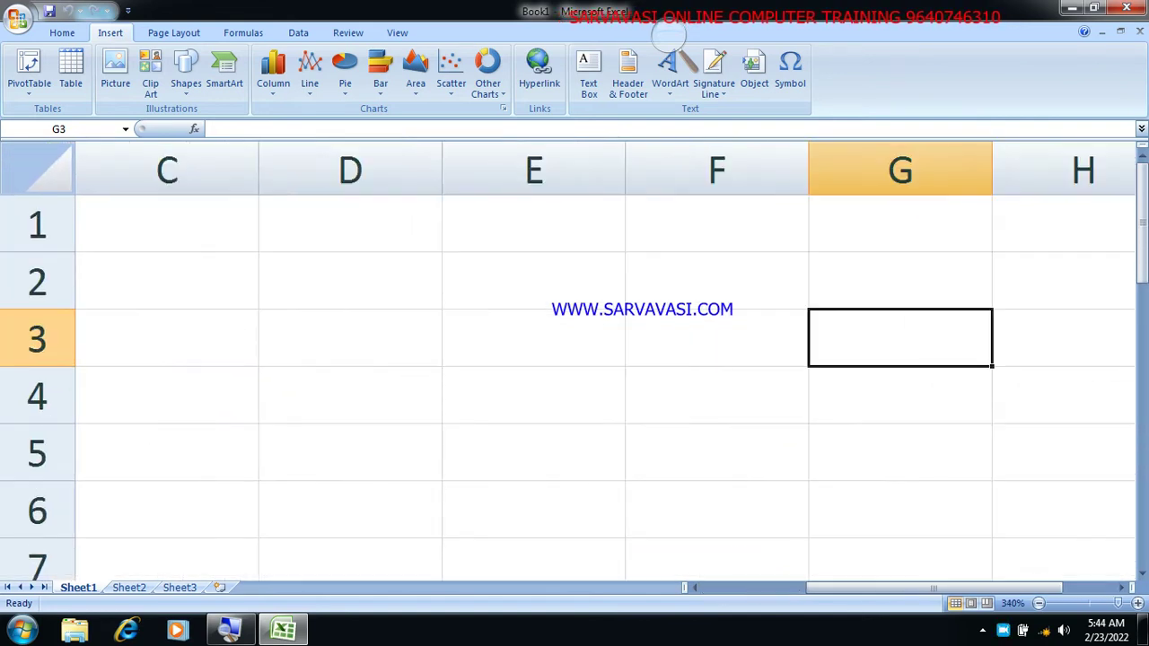
pyautogui.press('Left')
pyautogui.press('Left')
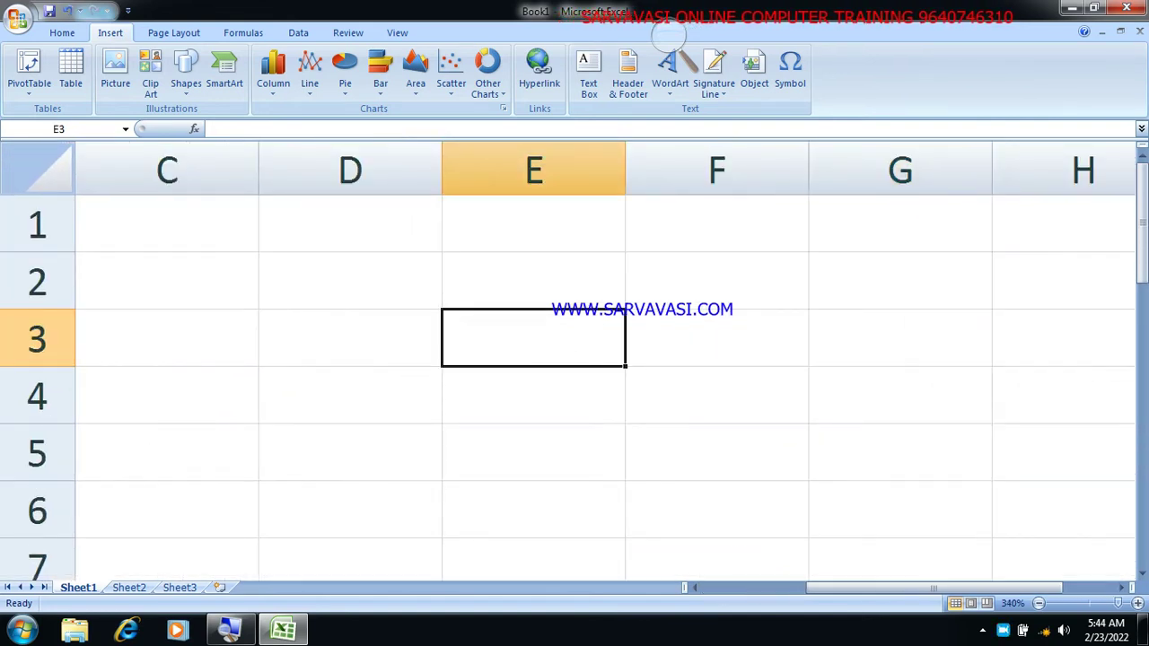
pyautogui.write('rose')
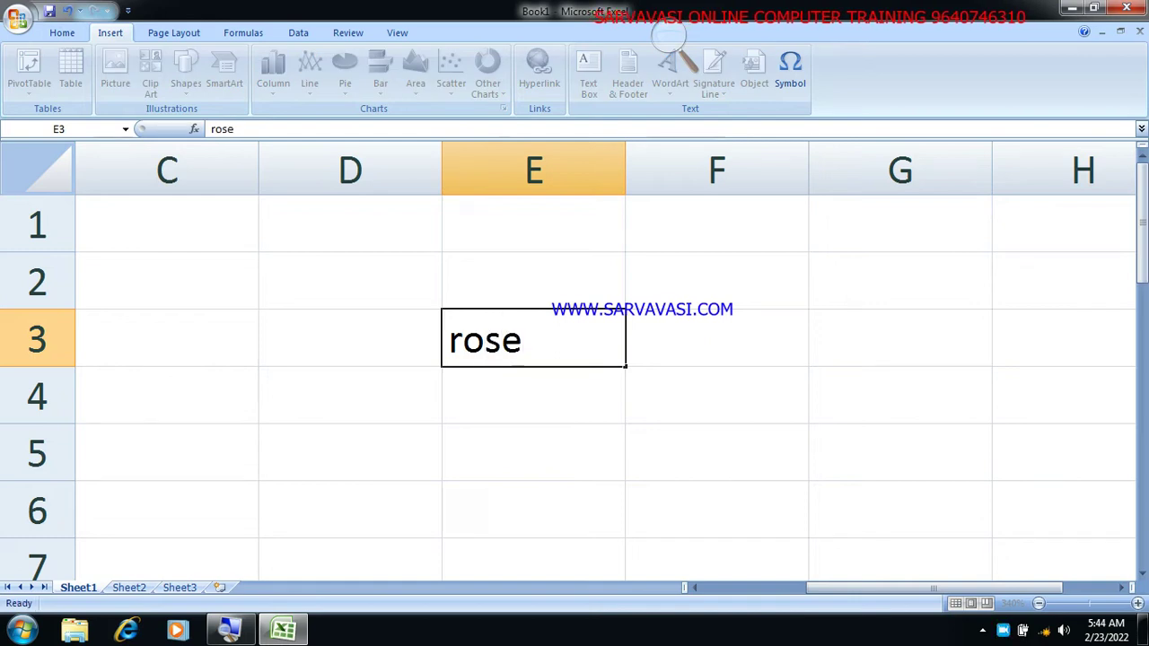
pyautogui.press('Return')
pyautogui.press('Up')
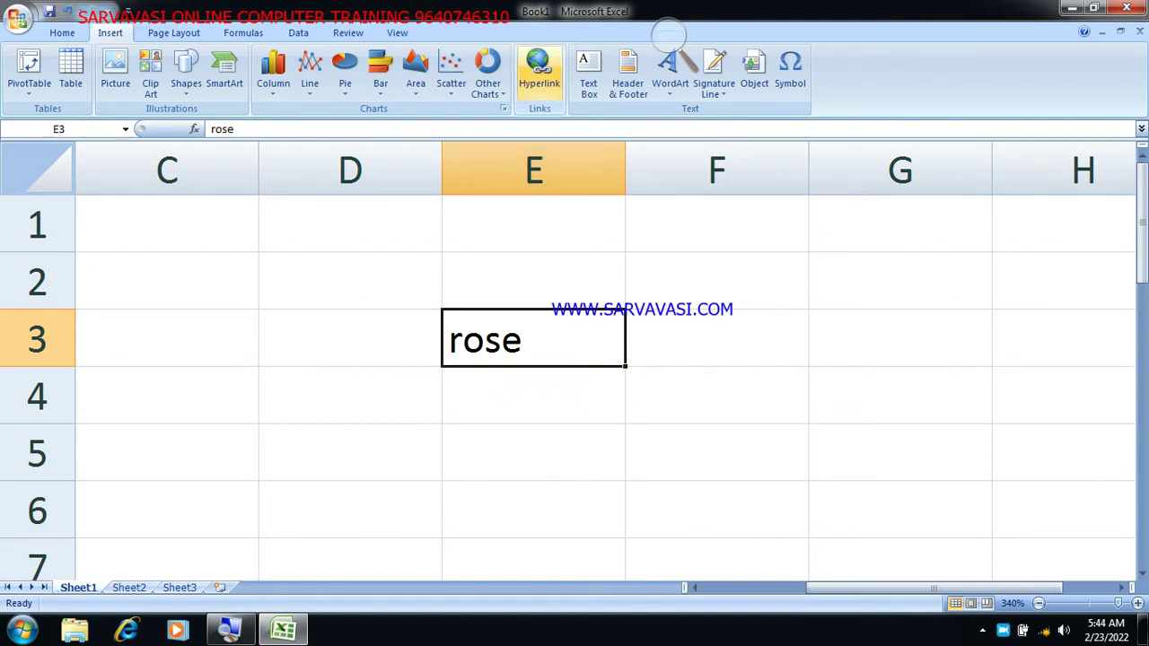
# Step: Start a hyperlink for E3 and browse the Desktop for the target
pyautogui.click(538, 70)
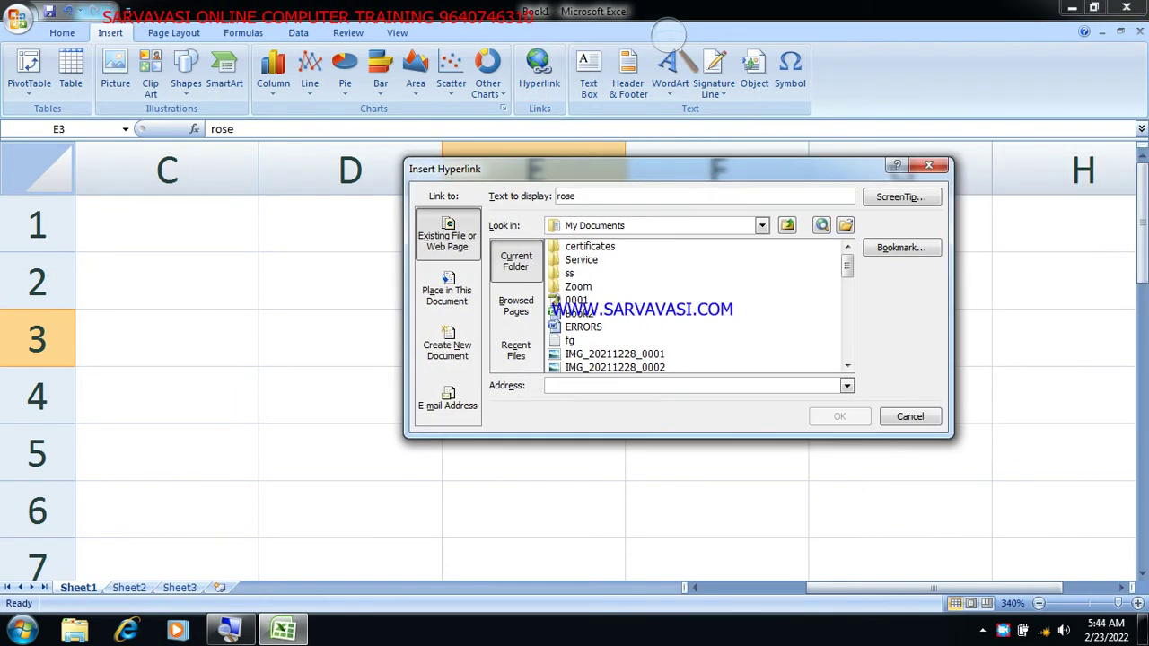
pyautogui.press('super+plus')
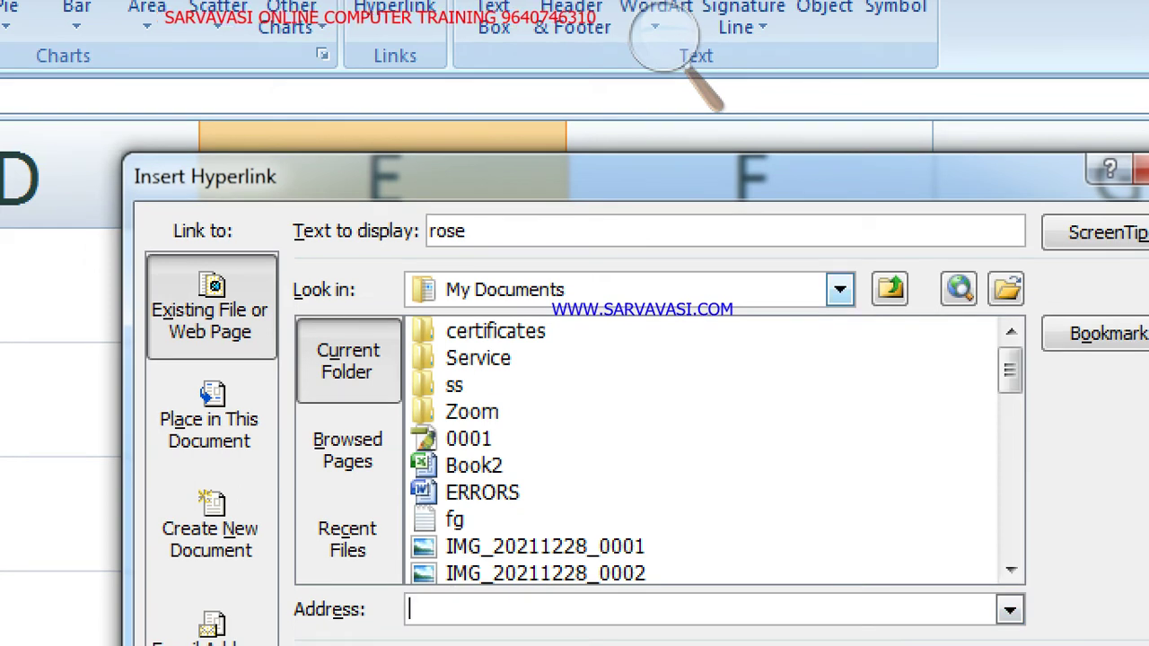
pyautogui.click(839, 289)
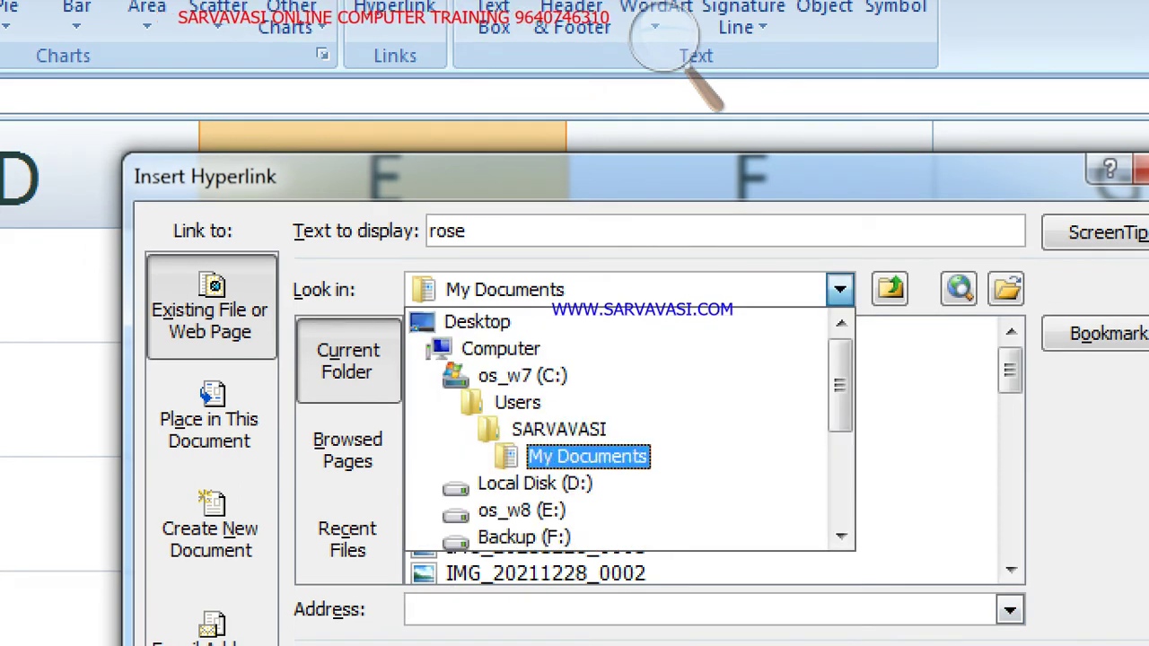
pyautogui.press('Up')
pyautogui.press('Up')
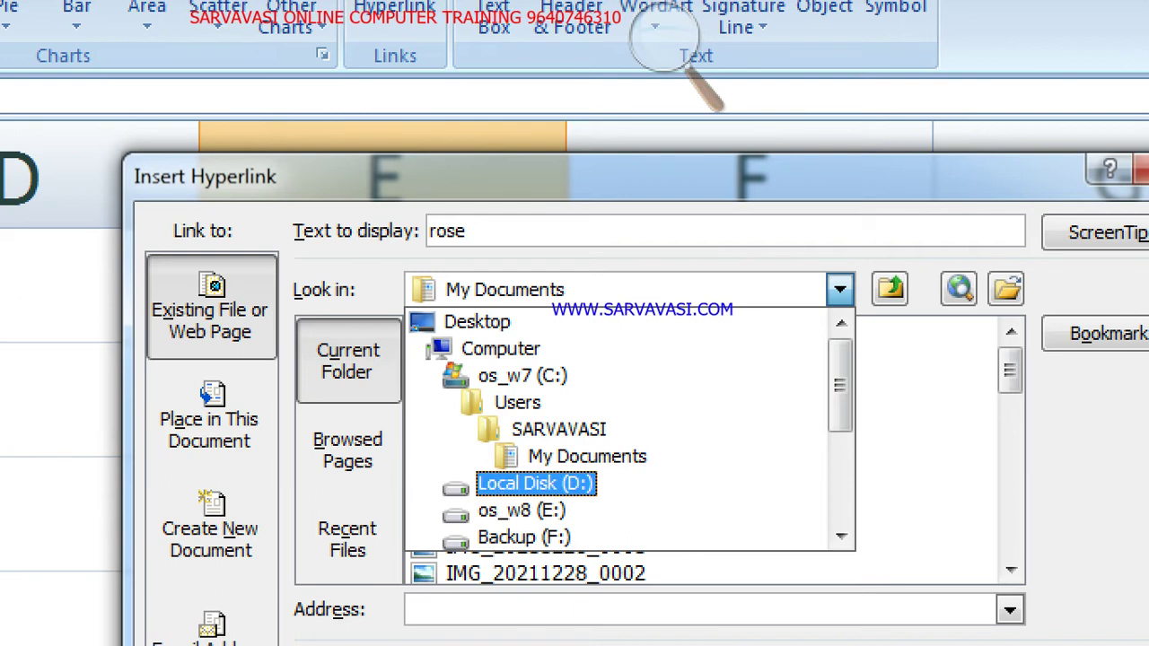
pyautogui.press('Down')
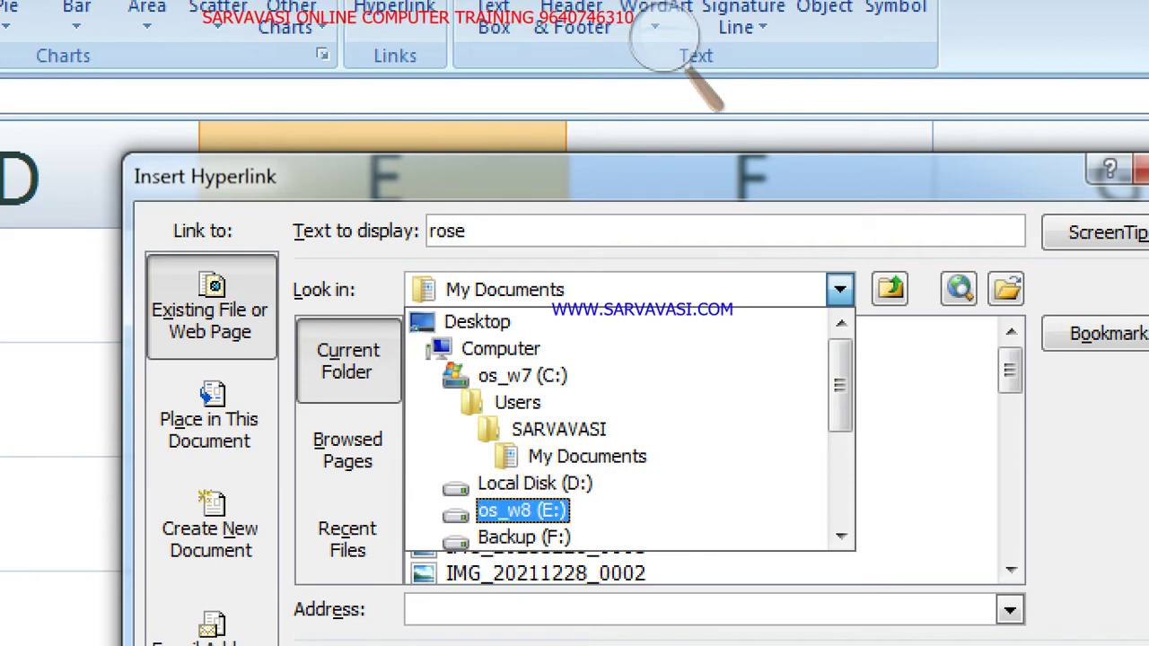
pyautogui.press('Up')
pyautogui.press('Up')
pyautogui.press('Up')
pyautogui.press('Up')
pyautogui.press('Up')
pyautogui.press('Up')
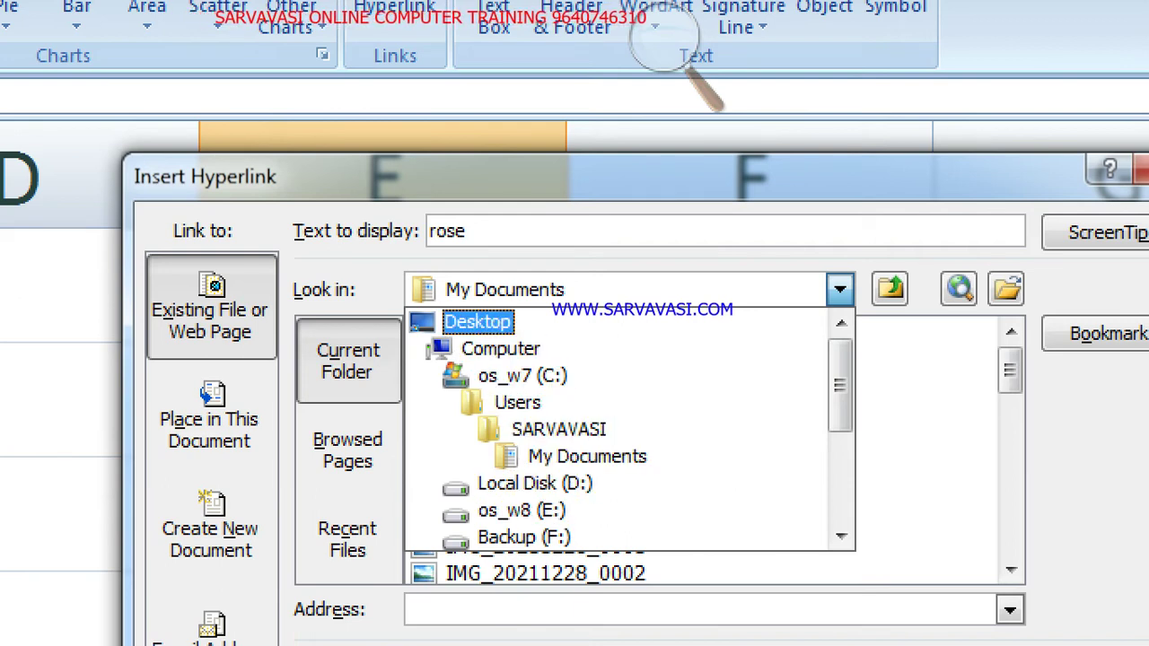
pyautogui.press('Return')
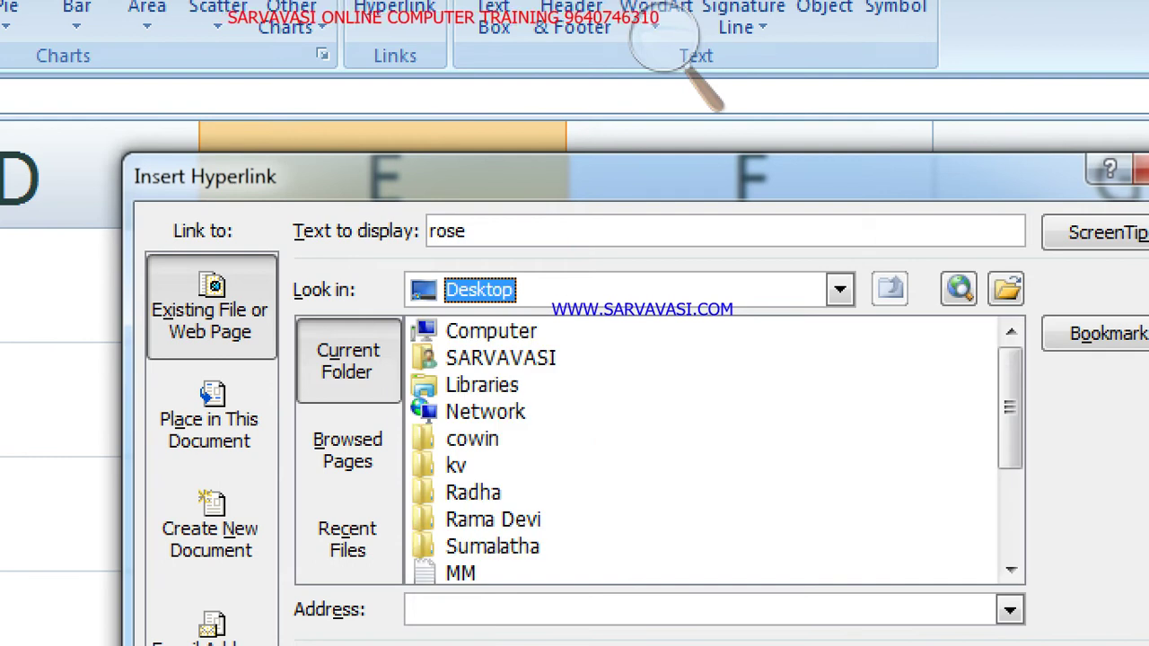
# Step: Choose the MM.txt file as the link target and confirm the hyperlink
pyautogui.scroll(-1, 1009, 448)
pyautogui.scroll(-1, 1009, 448)
pyautogui.scroll(-1, 1009, 476)
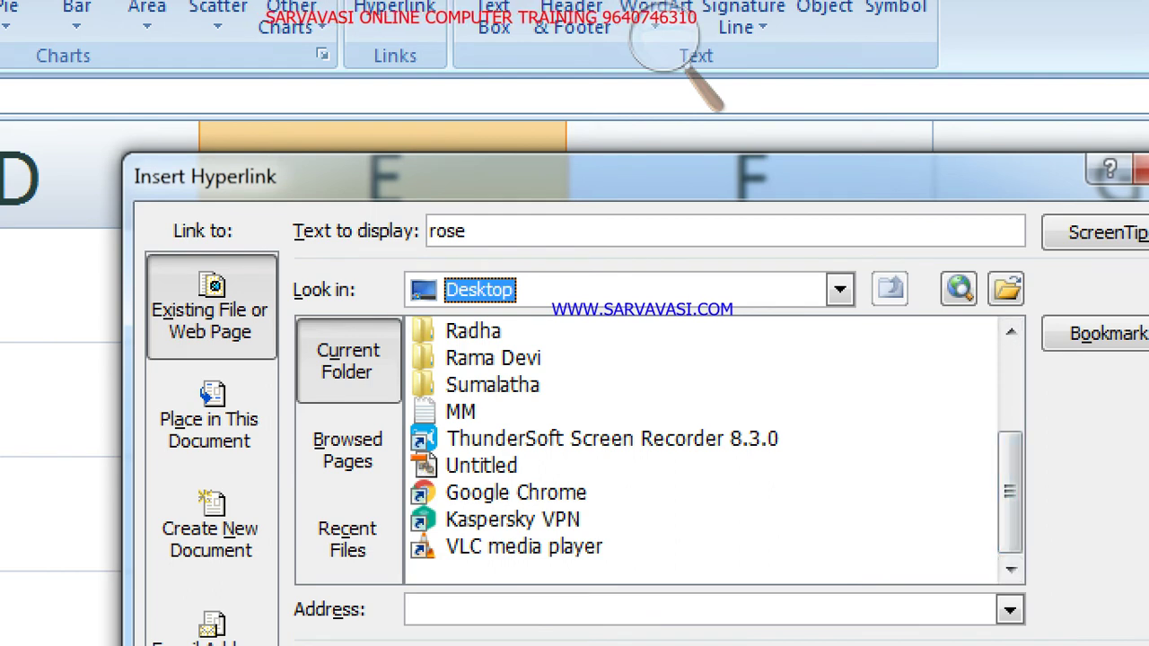
pyautogui.click(460, 411)
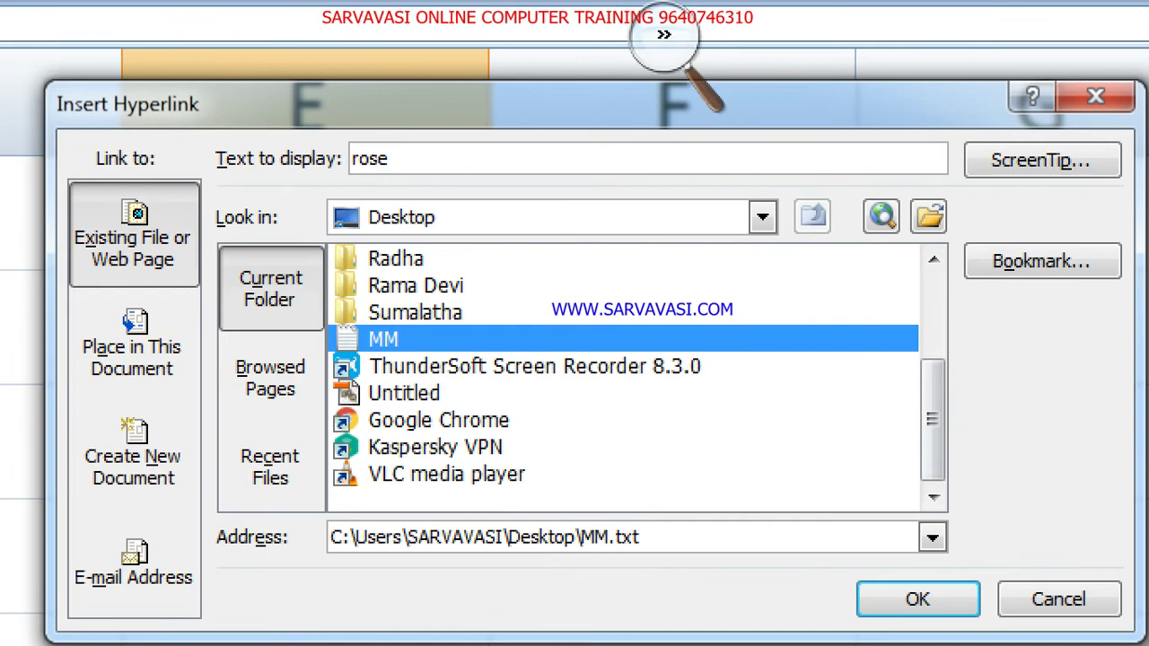
pyautogui.click(673, 33)
pyautogui.click(705, 146)
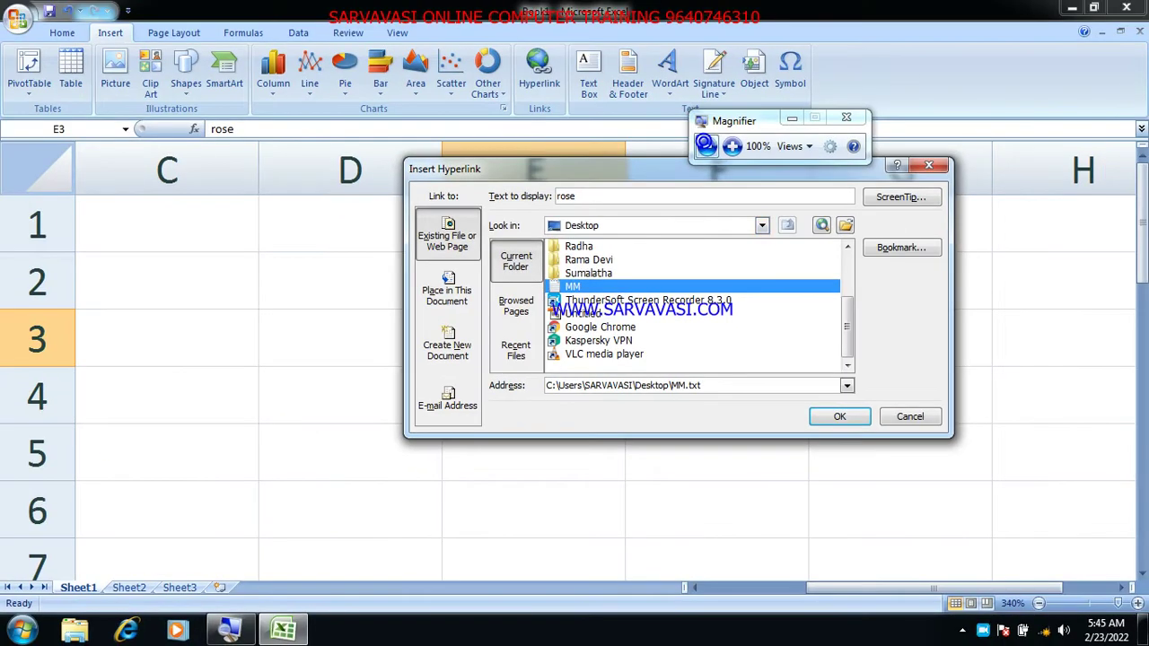
pyautogui.click(839, 416)
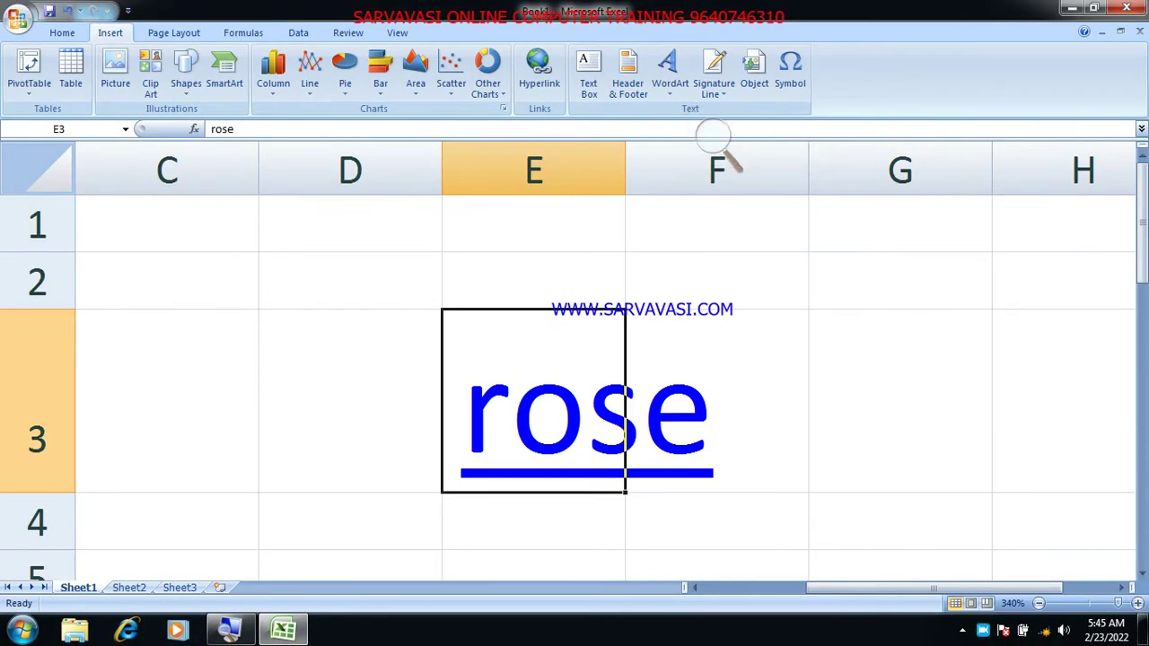
# Step: Widen column E, follow the rose link to open MM.txt, then close it
pyautogui.doubleClick(625, 172)
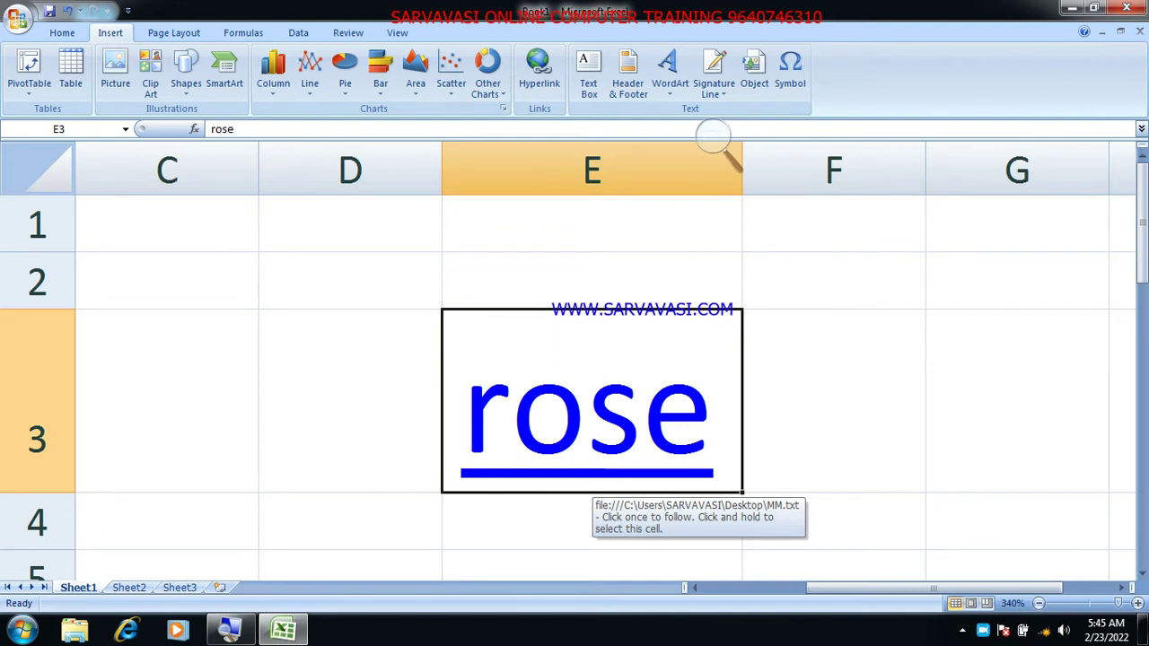
pyautogui.click(597, 439)
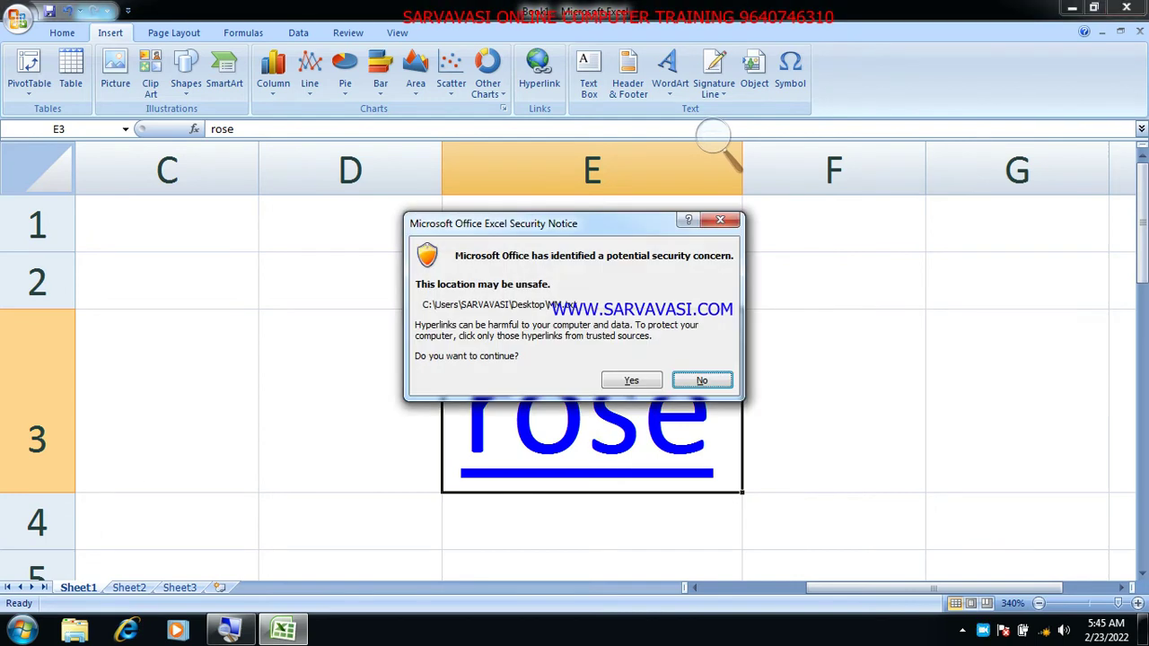
pyautogui.click(639, 379)
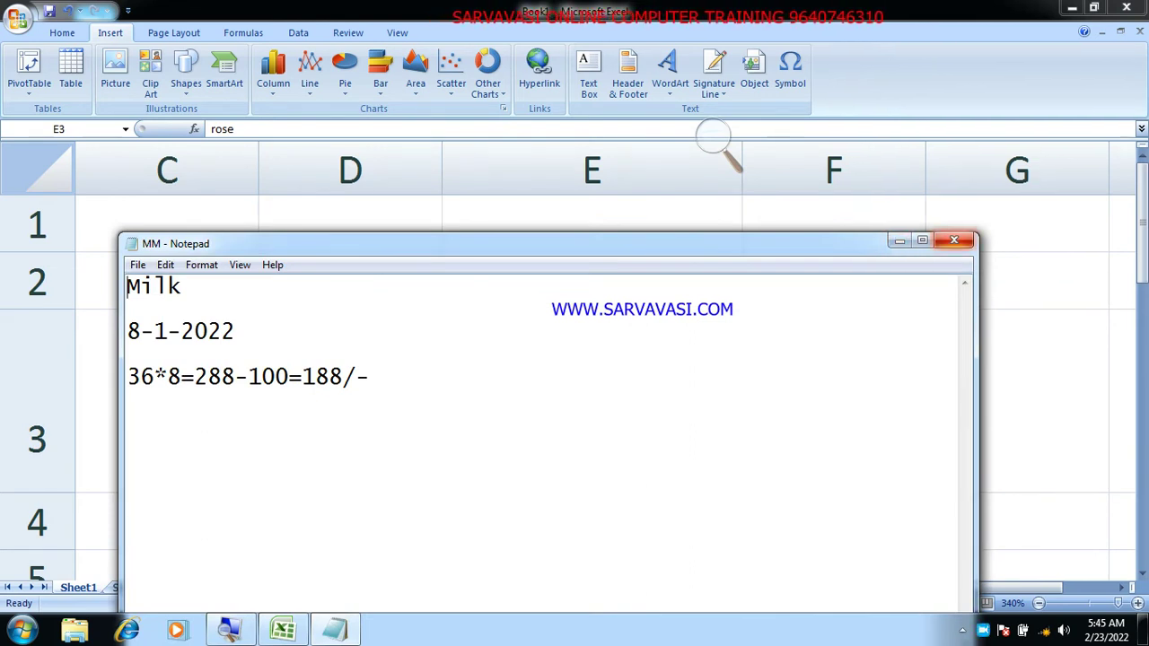
pyautogui.click(954, 240)
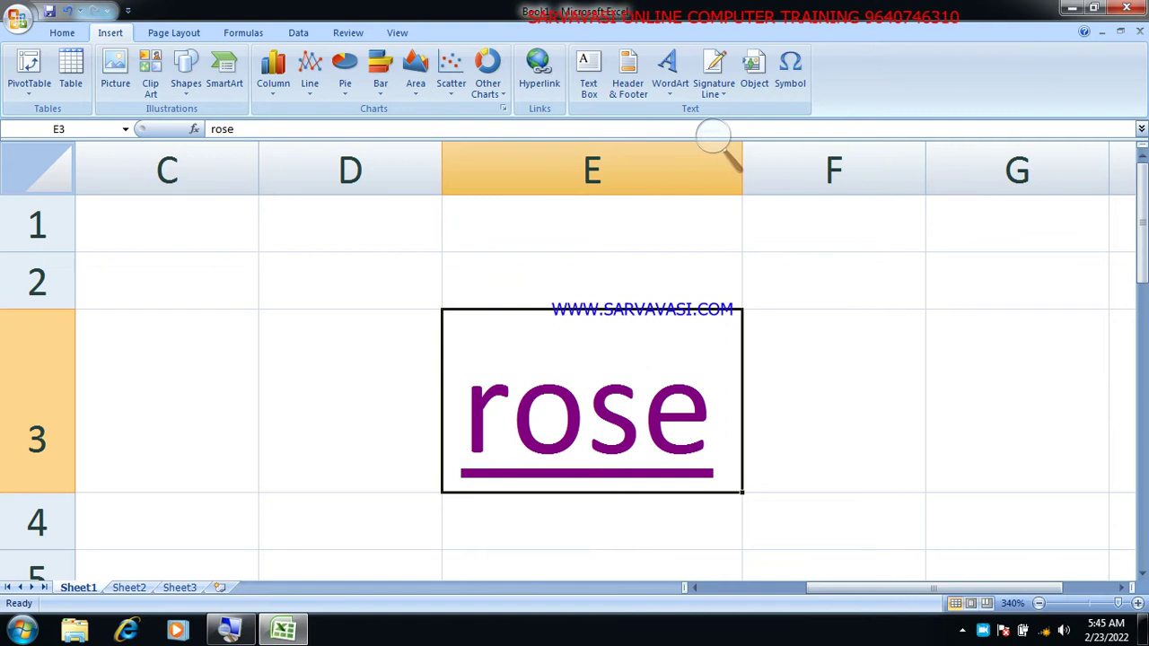
pyautogui.press('Right')
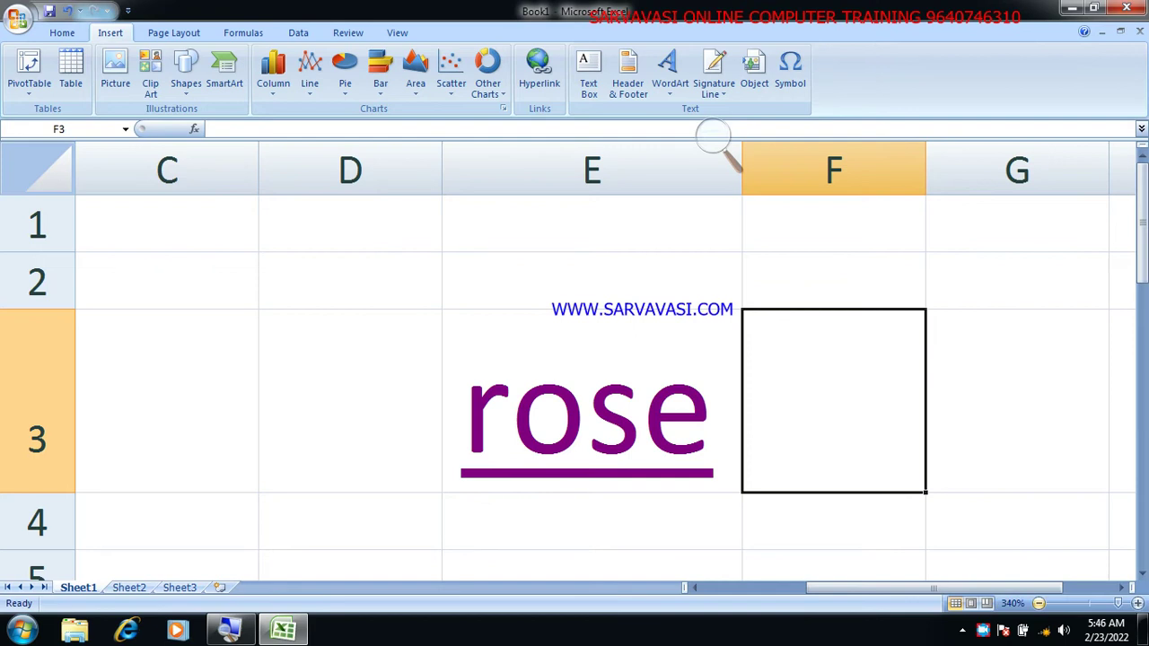
# Step: Zoom the sheet out and enter the word home in cell E6
pyautogui.click(1036, 604)
pyautogui.click(1036, 604)
pyautogui.doubleClick(1037, 604)
pyautogui.doubleClick(1037, 604)
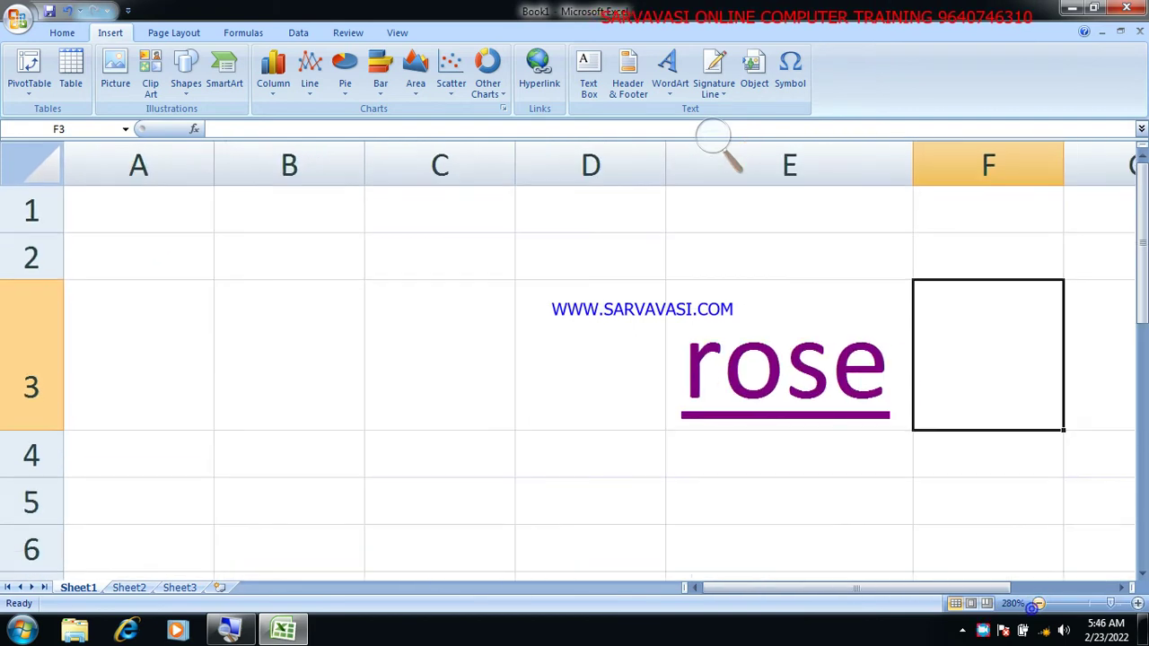
pyautogui.tripleClick(1037, 604)
pyautogui.click(1037, 604)
pyautogui.click(678, 487)
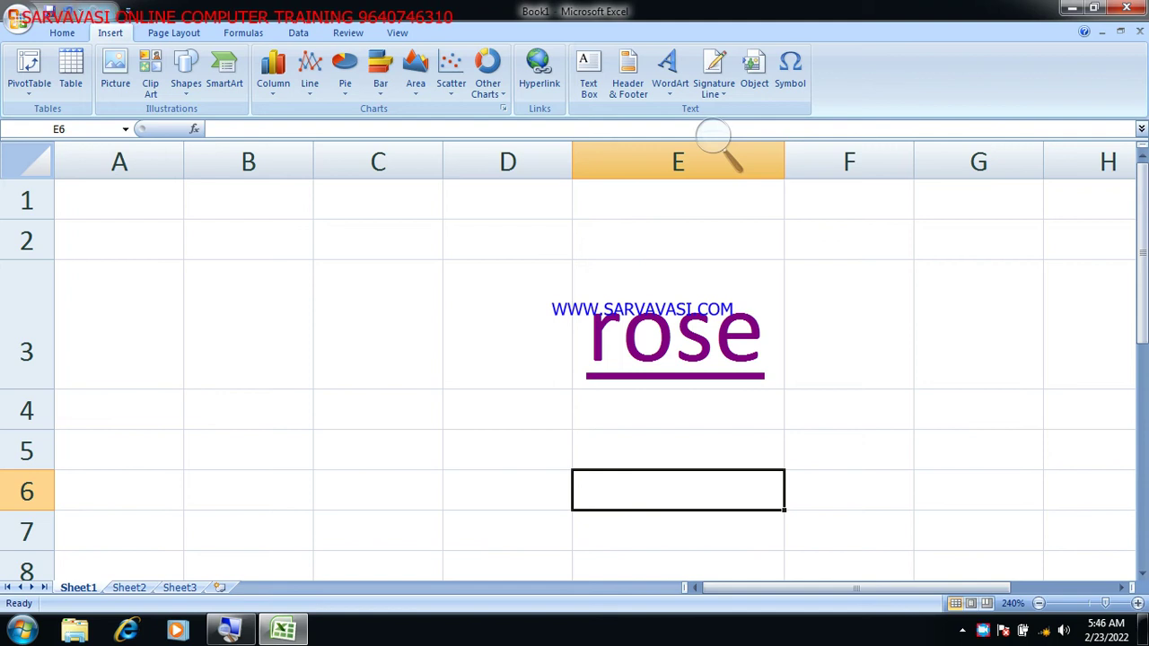
pyautogui.write('home')
pyautogui.press('Return')
pyautogui.click(677, 489)
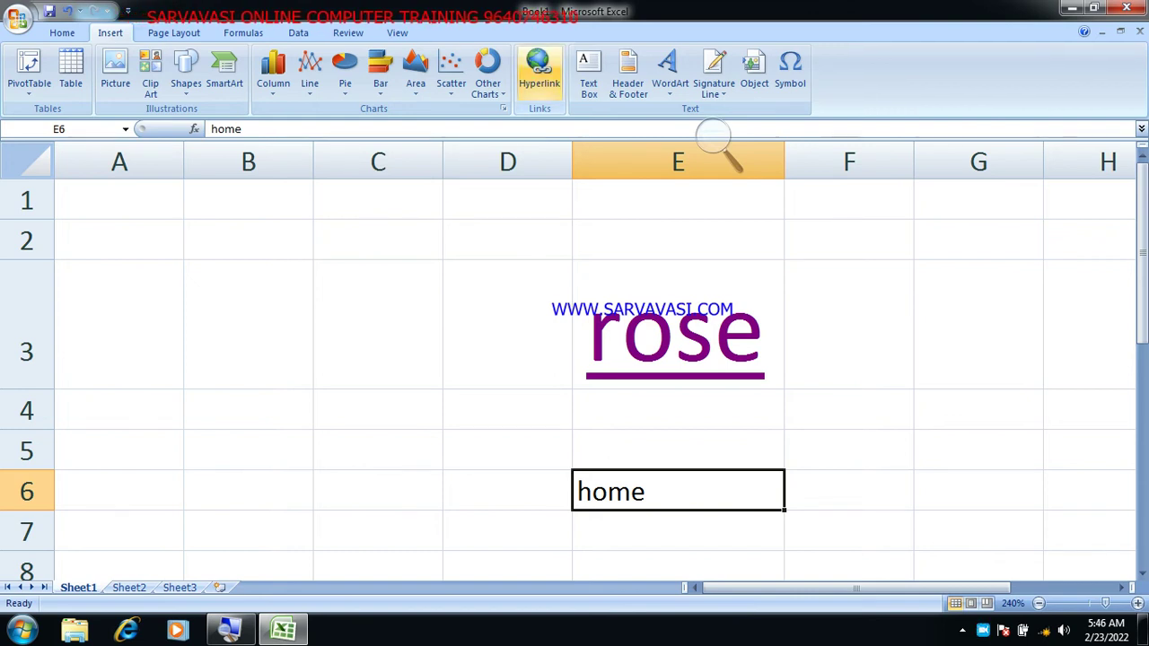
# Step: Hyperlink the word home in E6 to Book2.xlsx in Documents
pyautogui.click(538, 70)
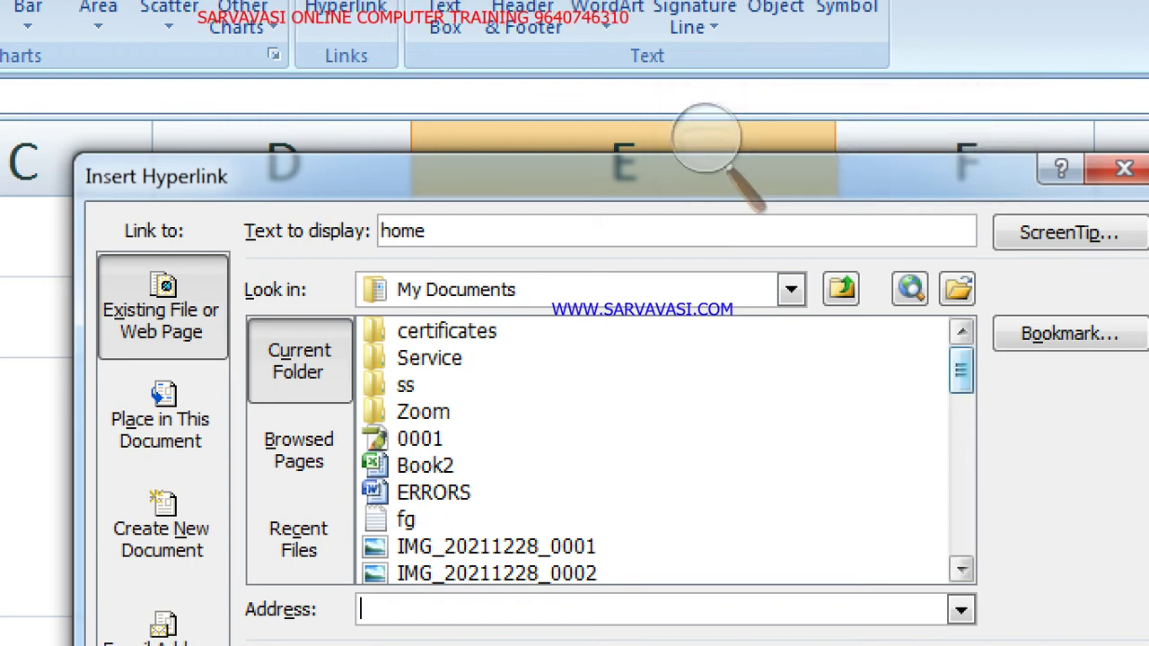
pyautogui.scroll(-2, 655, 449)
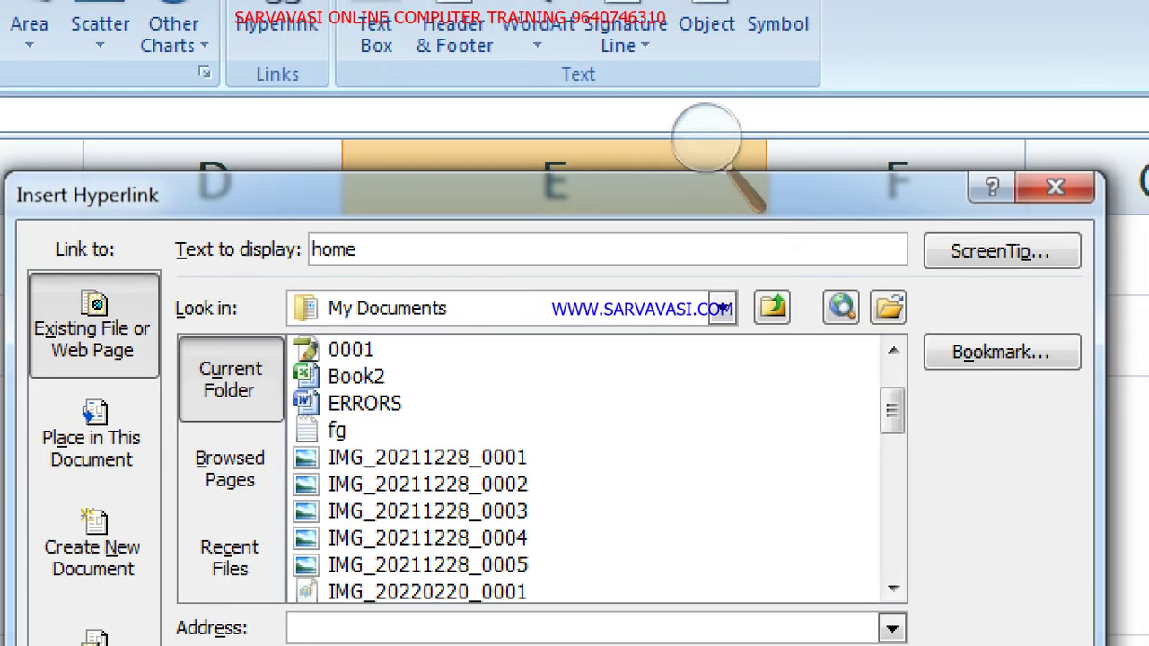
pyautogui.scroll(-1, 556, 480)
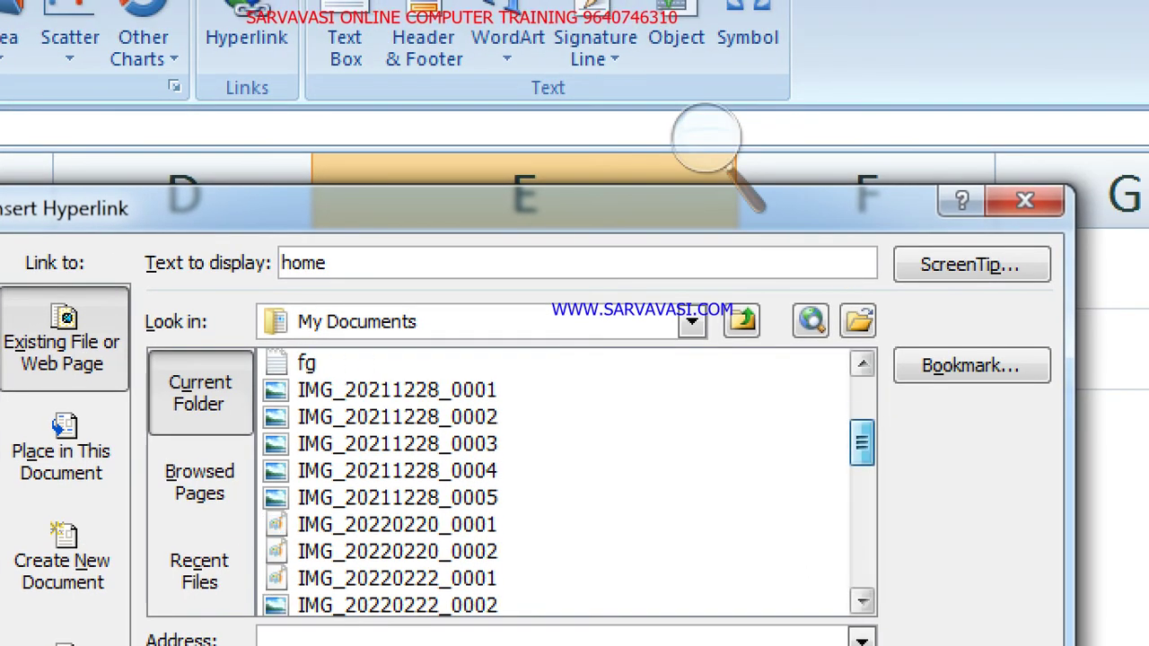
pyautogui.scroll(-1, 556, 480)
pyautogui.scroll(-3, 556, 480)
pyautogui.scroll(-3, 556, 480)
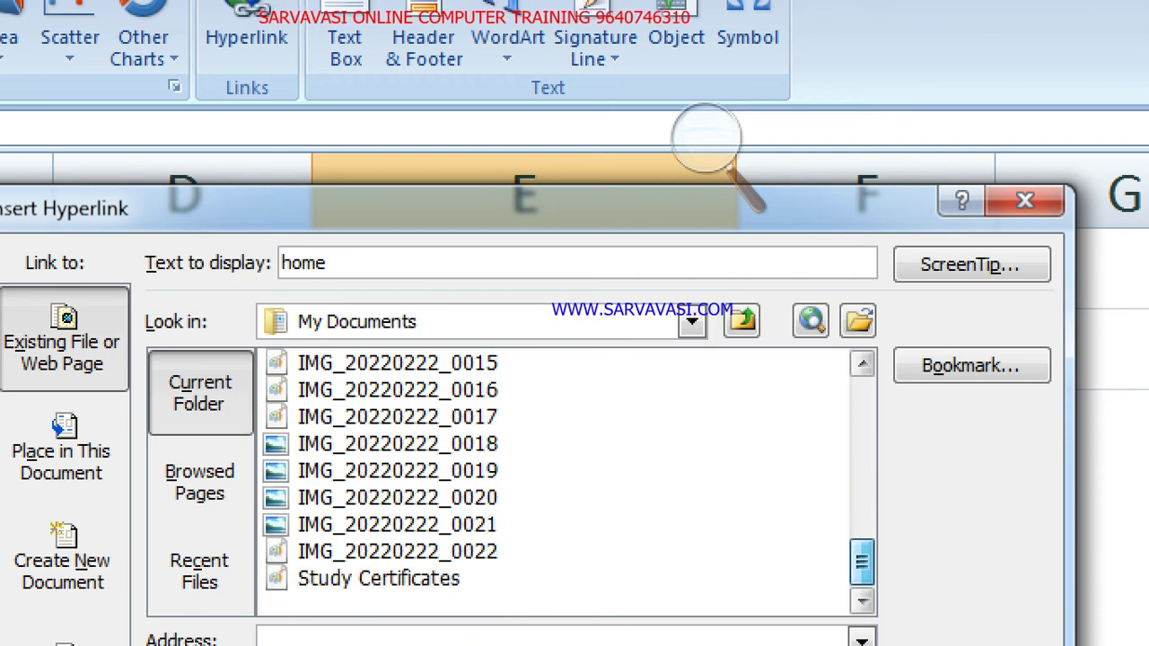
pyautogui.scroll(5, 557, 480)
pyautogui.scroll(8, 556, 480)
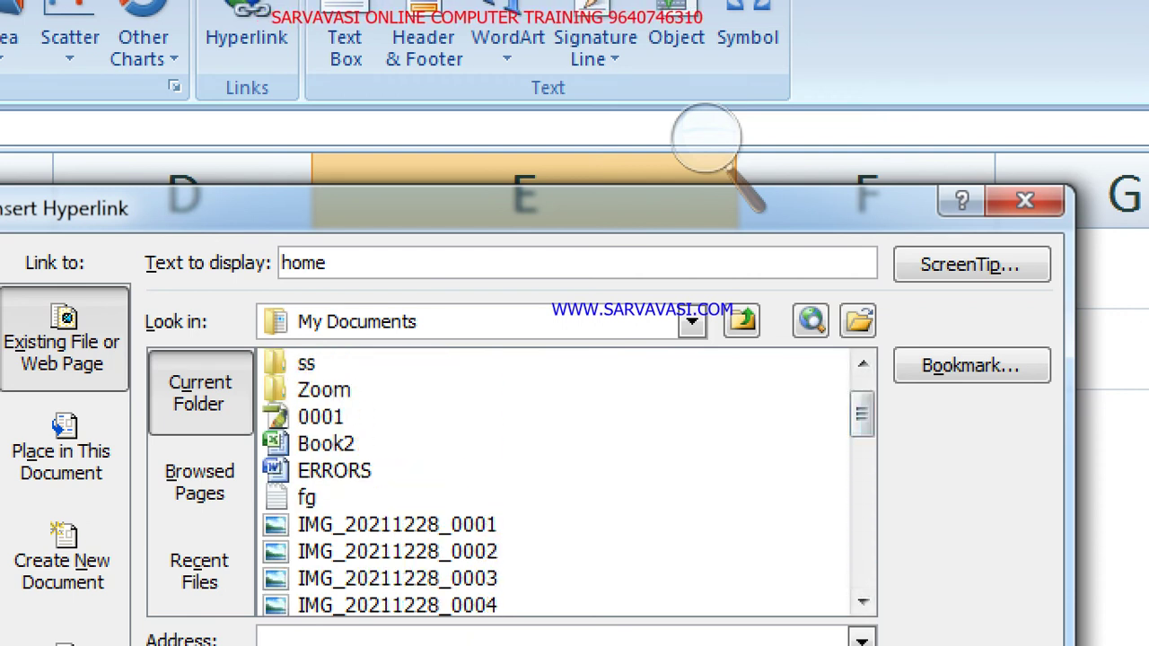
pyautogui.click(325, 444)
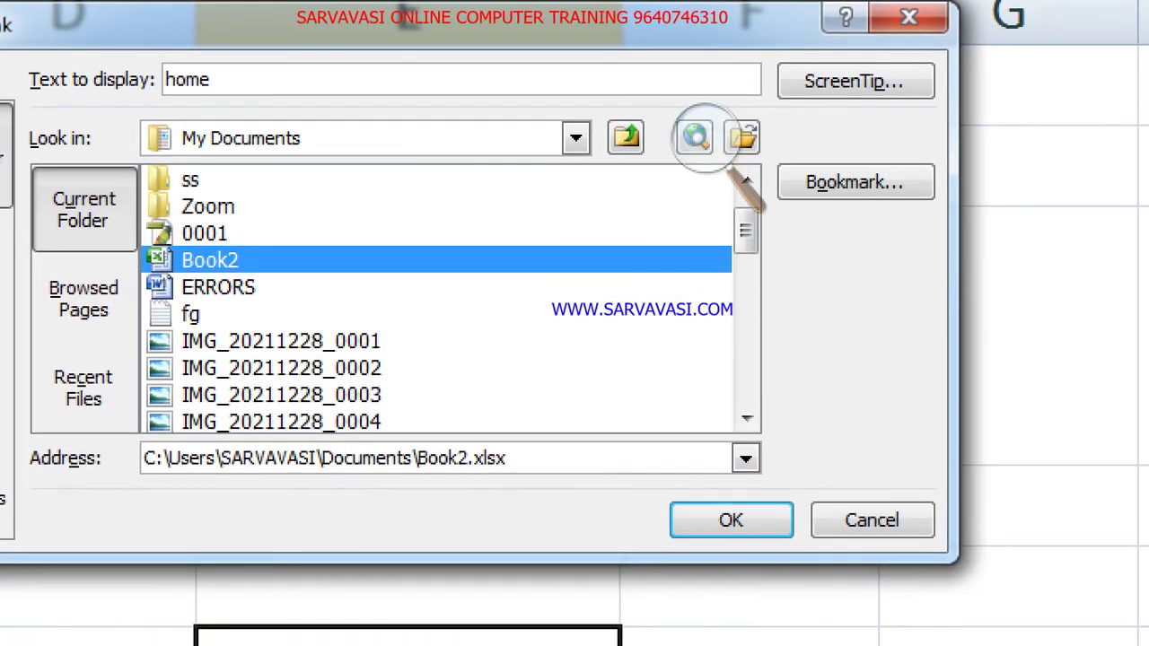
pyautogui.press('Return')
pyautogui.click(707, 141)
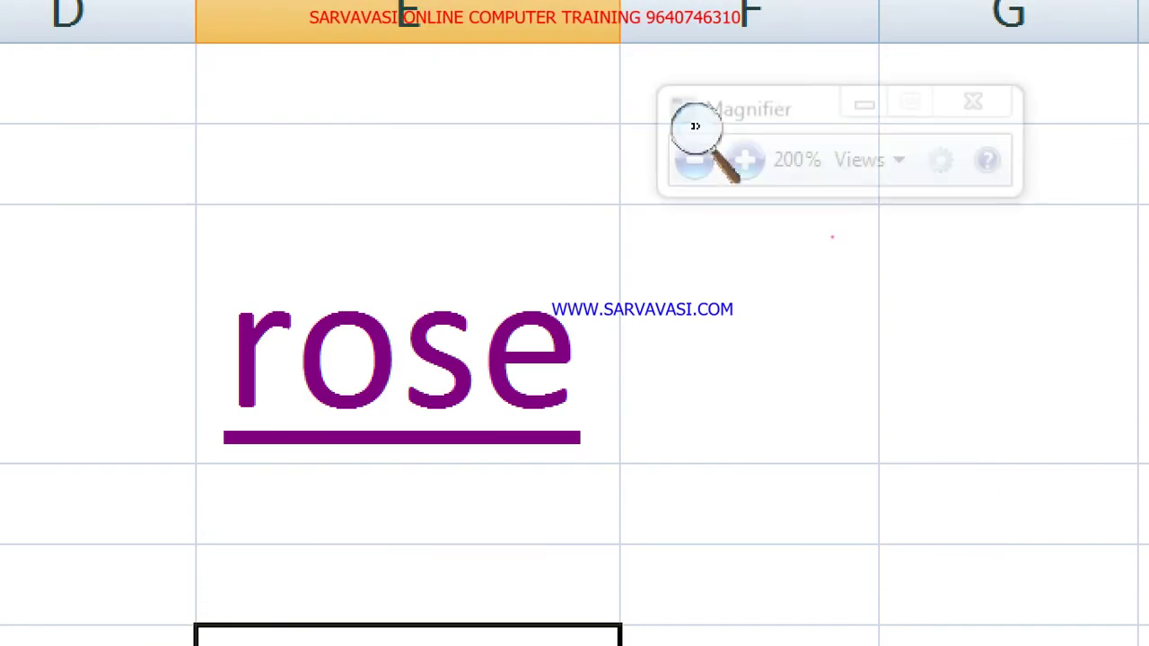
pyautogui.click(688, 159)
pyautogui.moveTo(781, 543)
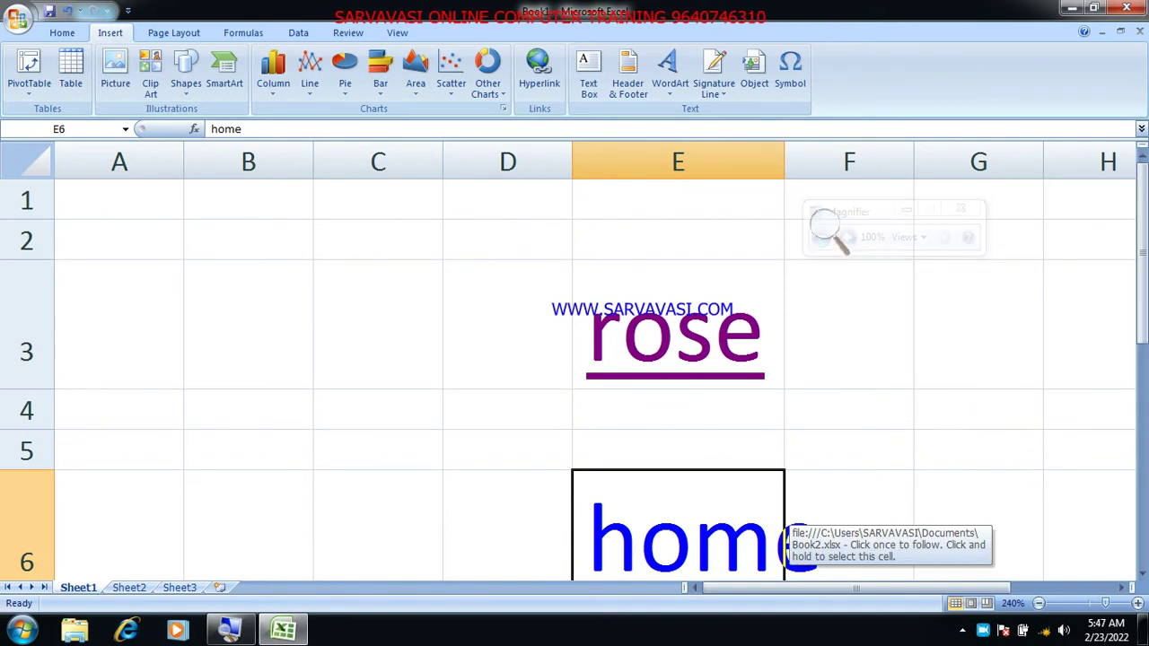
# Step: Follow the home link to open Book2, then switch back to Book1 and select B3
pyautogui.click(785, 534)
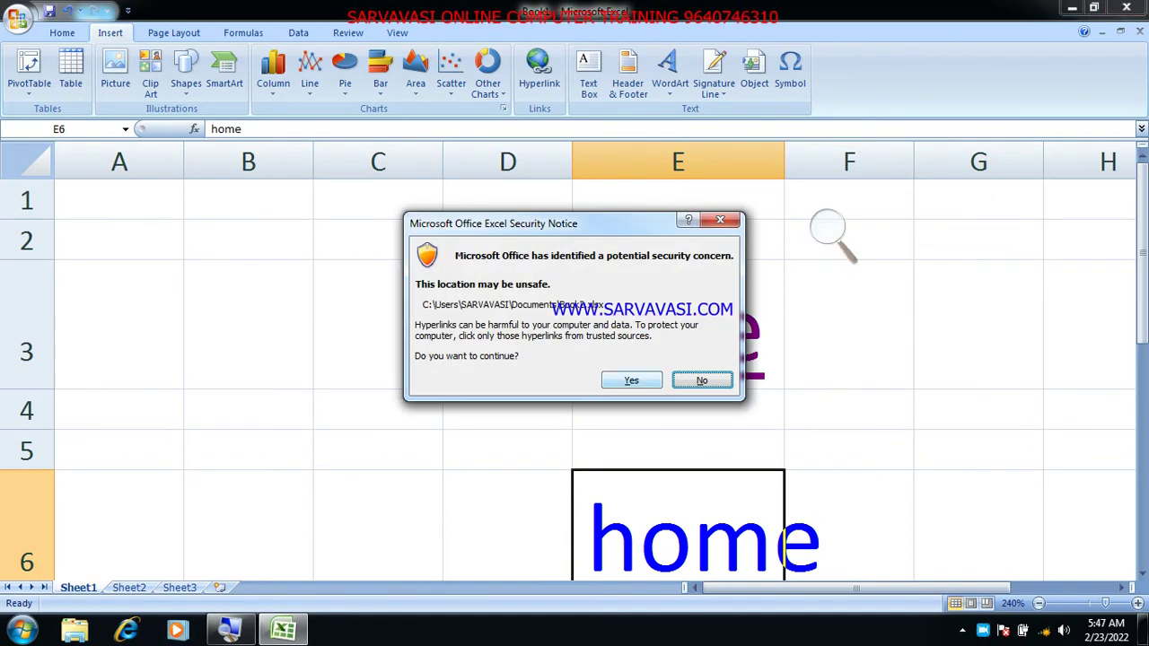
pyautogui.click(630, 380)
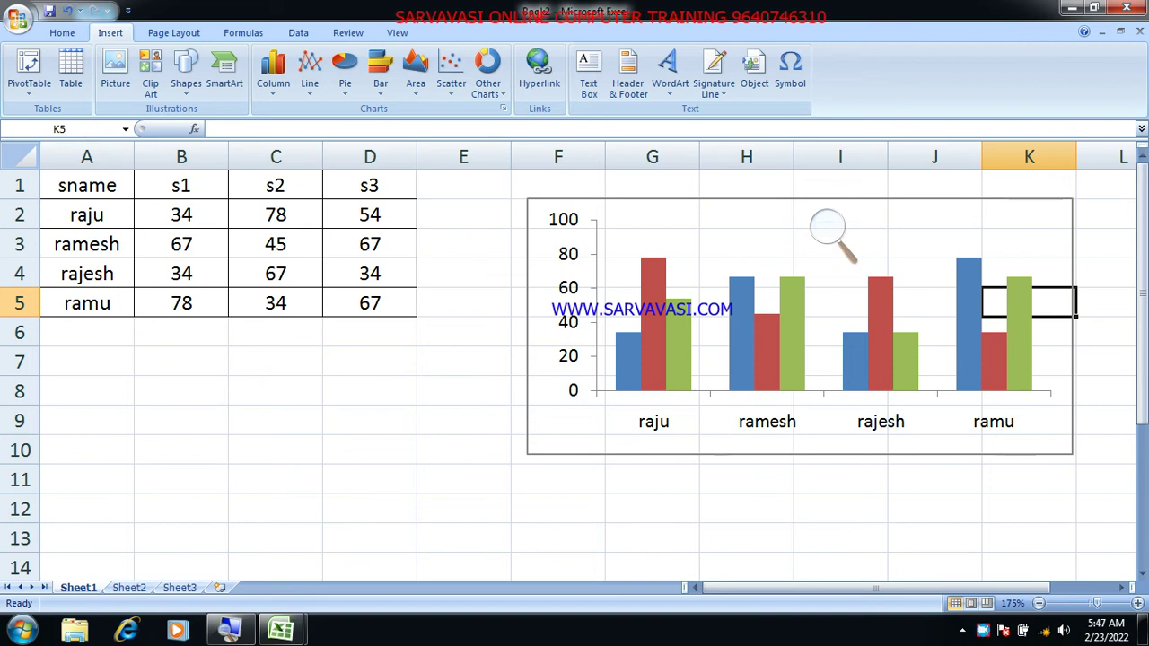
pyautogui.hotkey('ctrl', 'Tab')
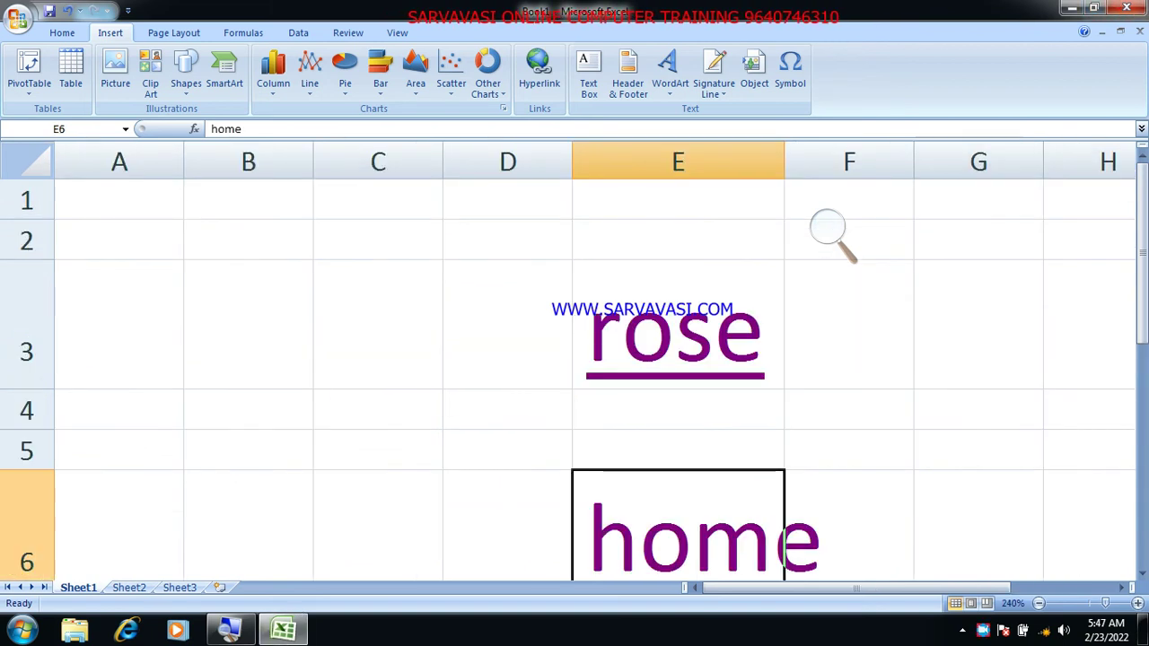
pyautogui.click(248, 325)
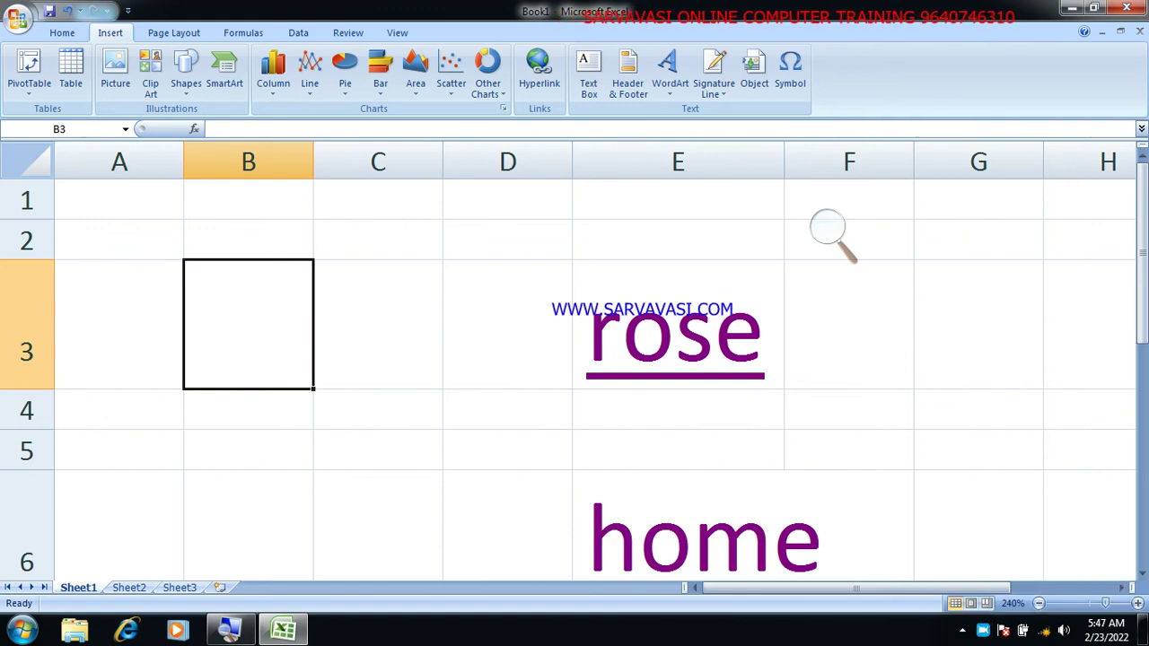
# Step: Remove the hyperlink from rose in cell E3 using Ctrl+K
pyautogui.press('Right')
pyautogui.press('Right')
pyautogui.press('Right')
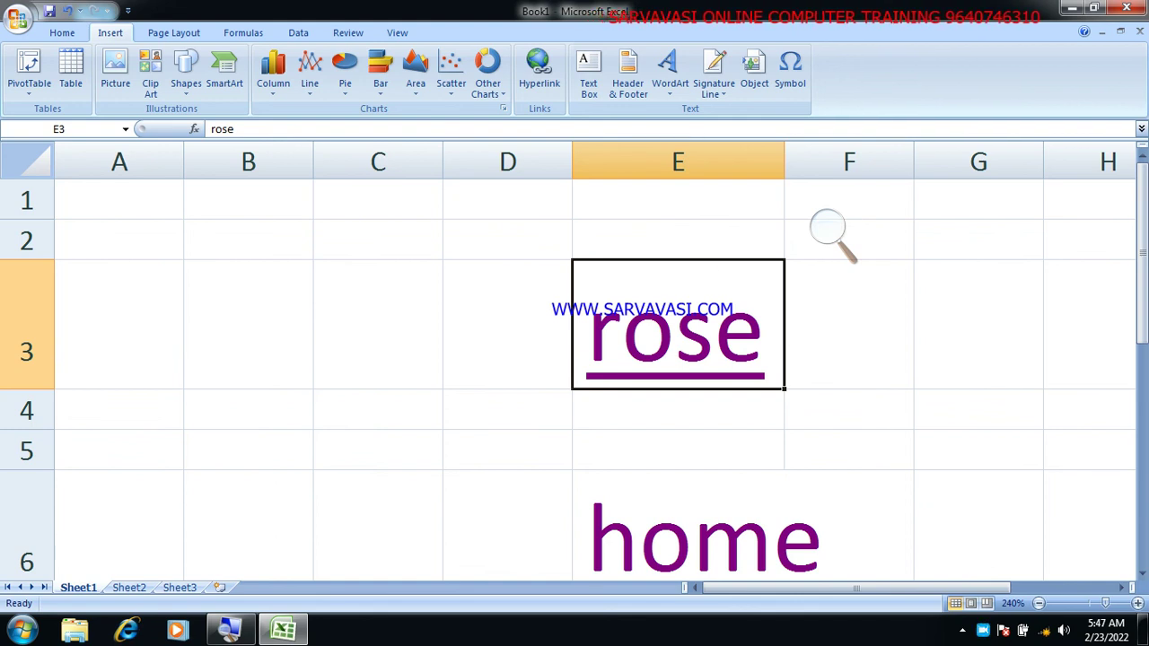
pyautogui.hotkey('ctrl', 'k')
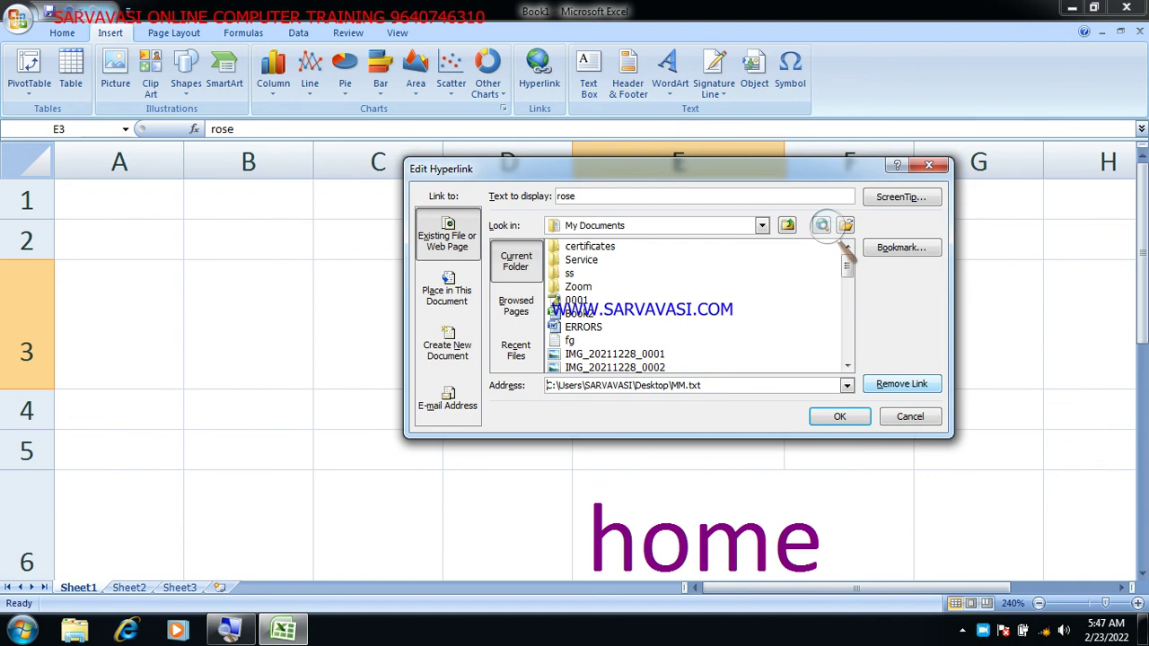
pyautogui.click(901, 384)
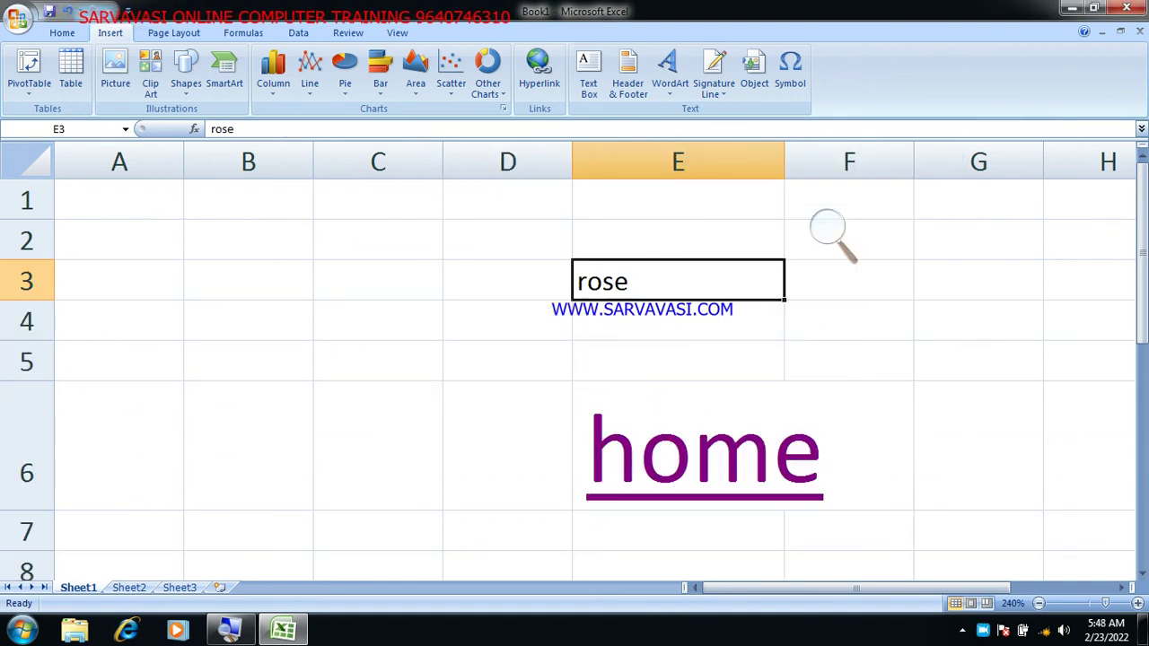
# Step: Remove the hyperlink from home in cell E6 without following it
pyautogui.click(704, 453)
pyautogui.click(720, 219)
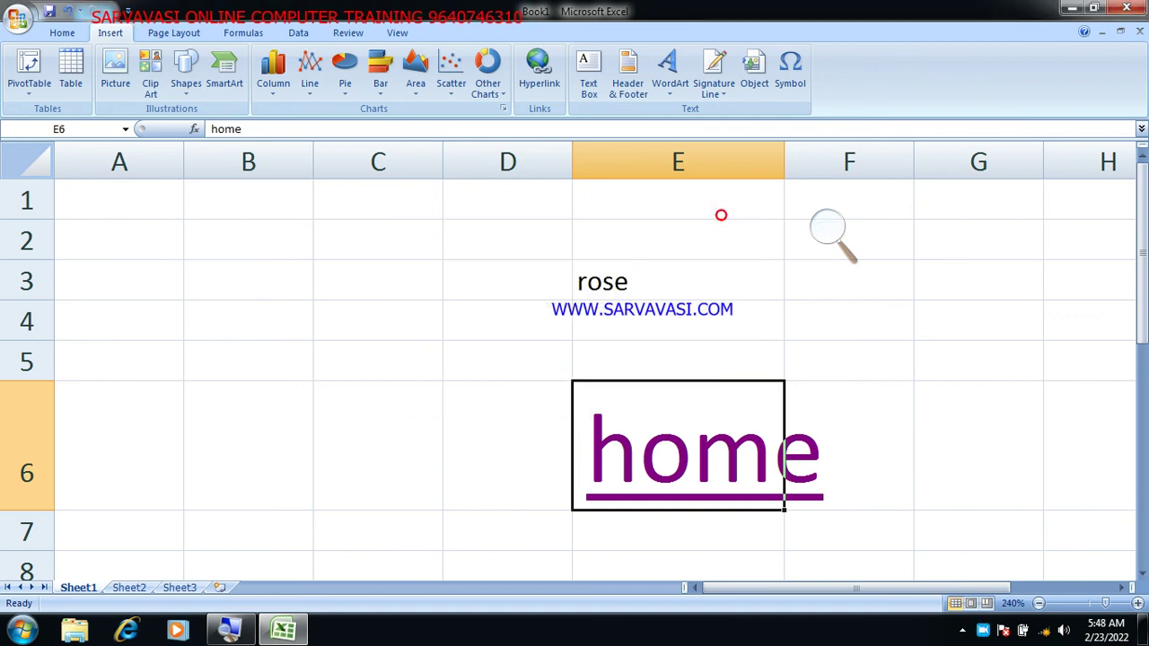
pyautogui.click(538, 72)
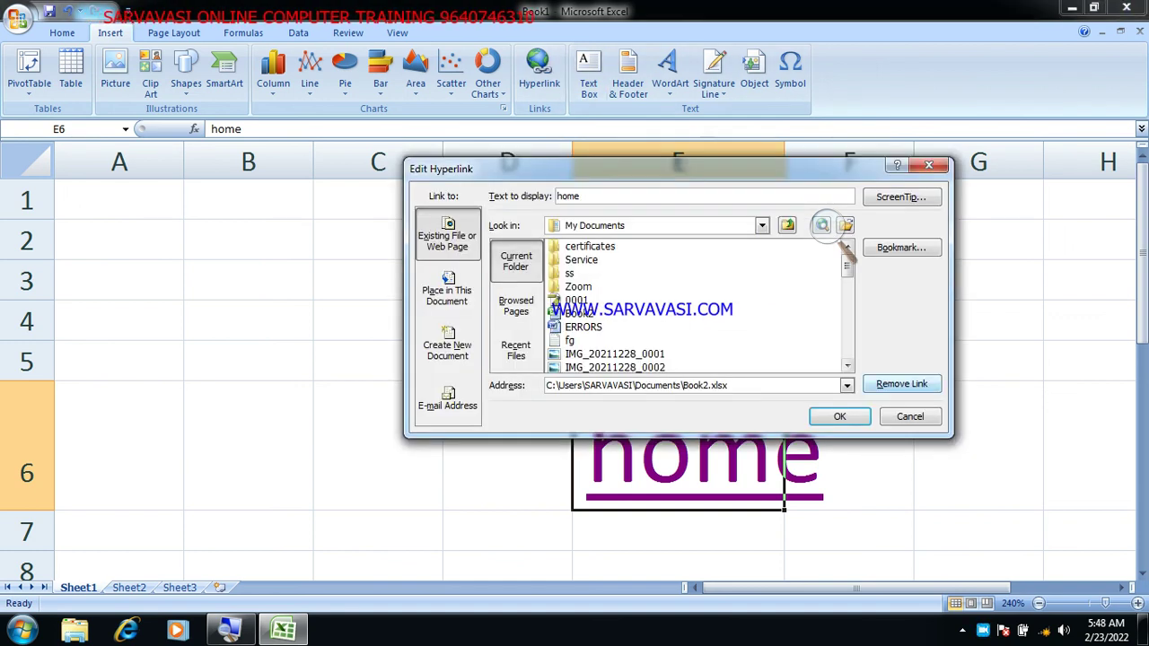
pyautogui.click(906, 381)
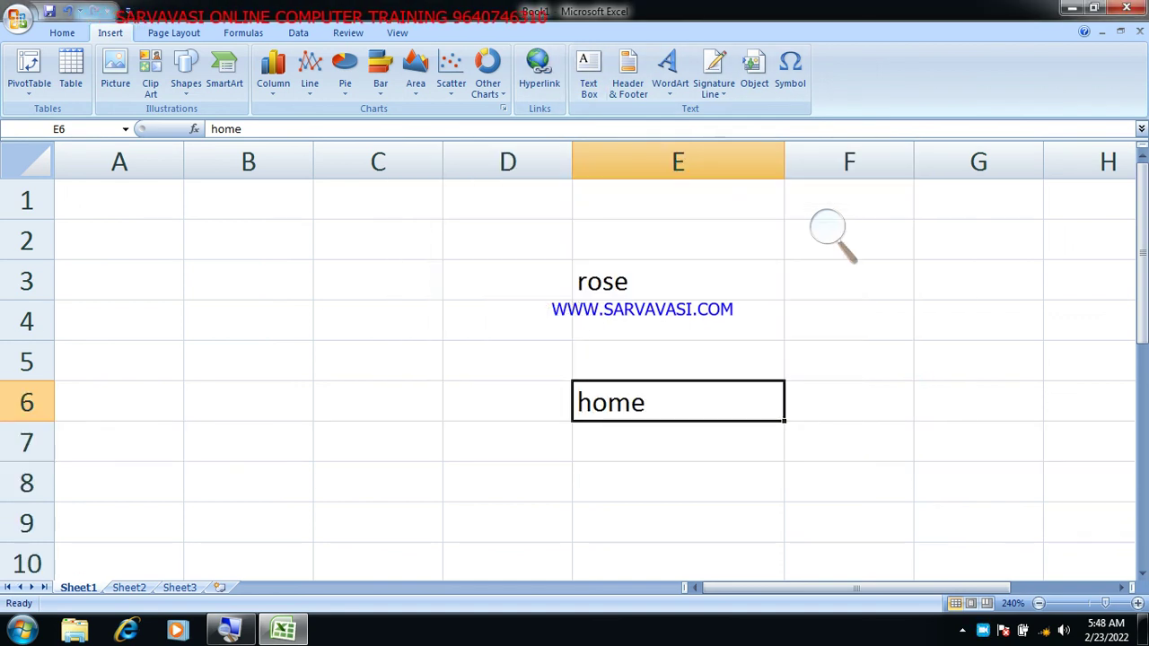